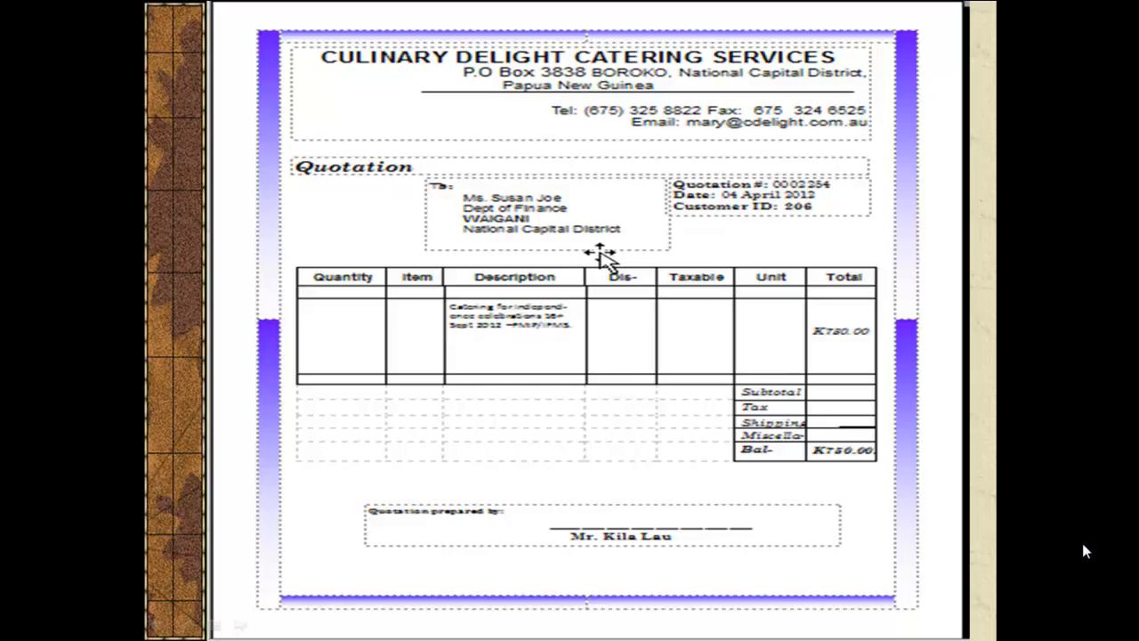
# - Advance the slide show to the IFMS business process slide
pyautogui.click(1083, 545)
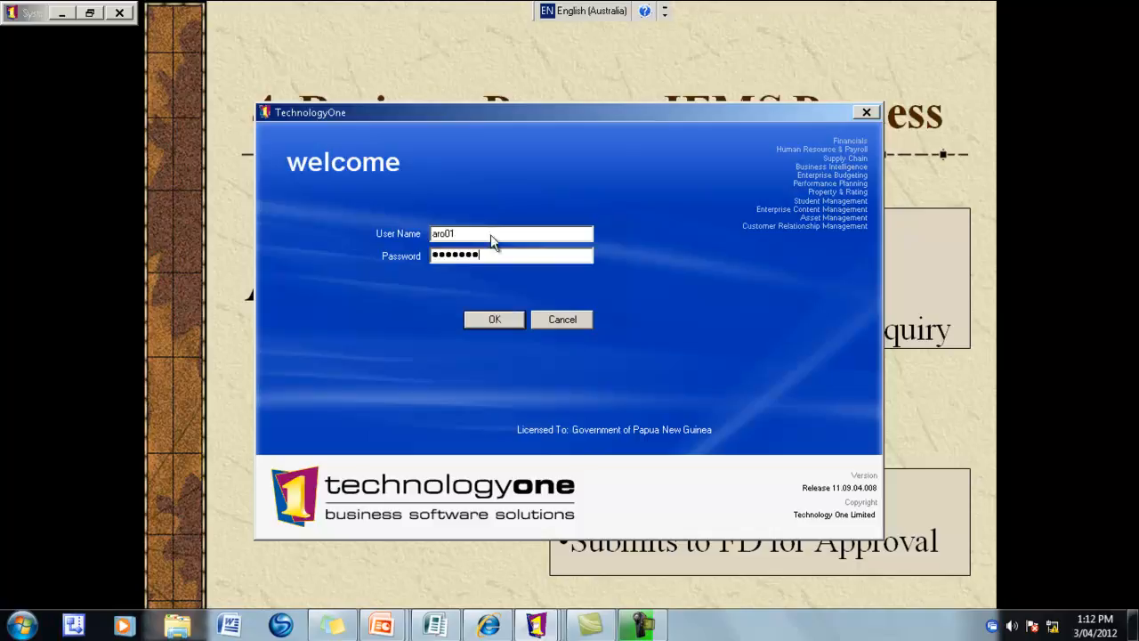
# - Submit the login credentials and enter the Authorised Requisitioning Officer workplace
pyautogui.press('Return')
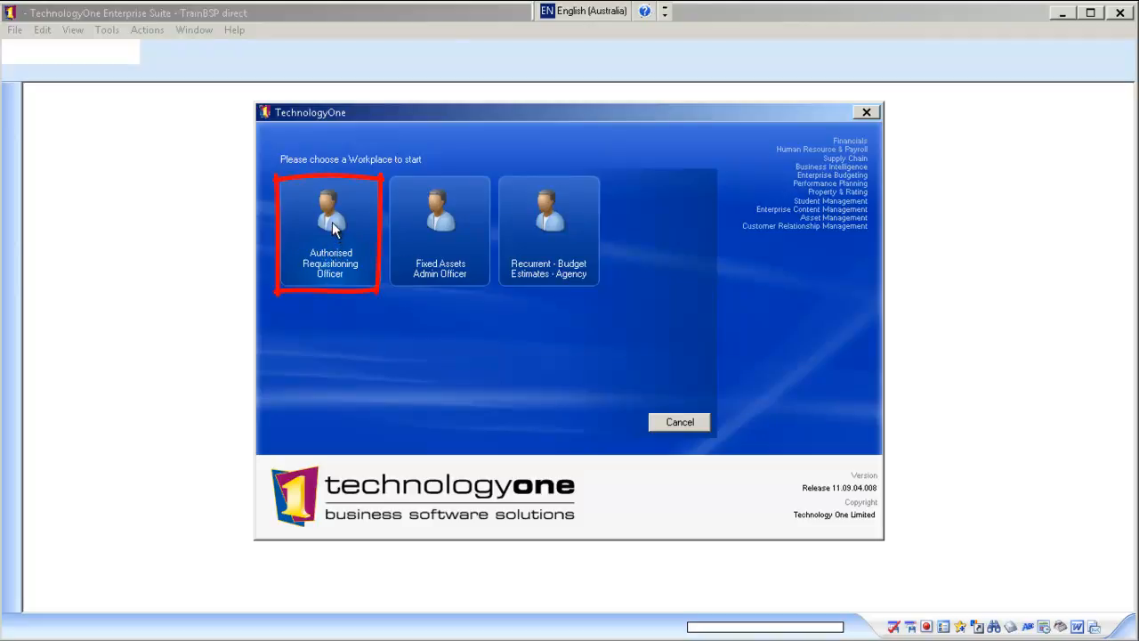
pyautogui.click(331, 221)
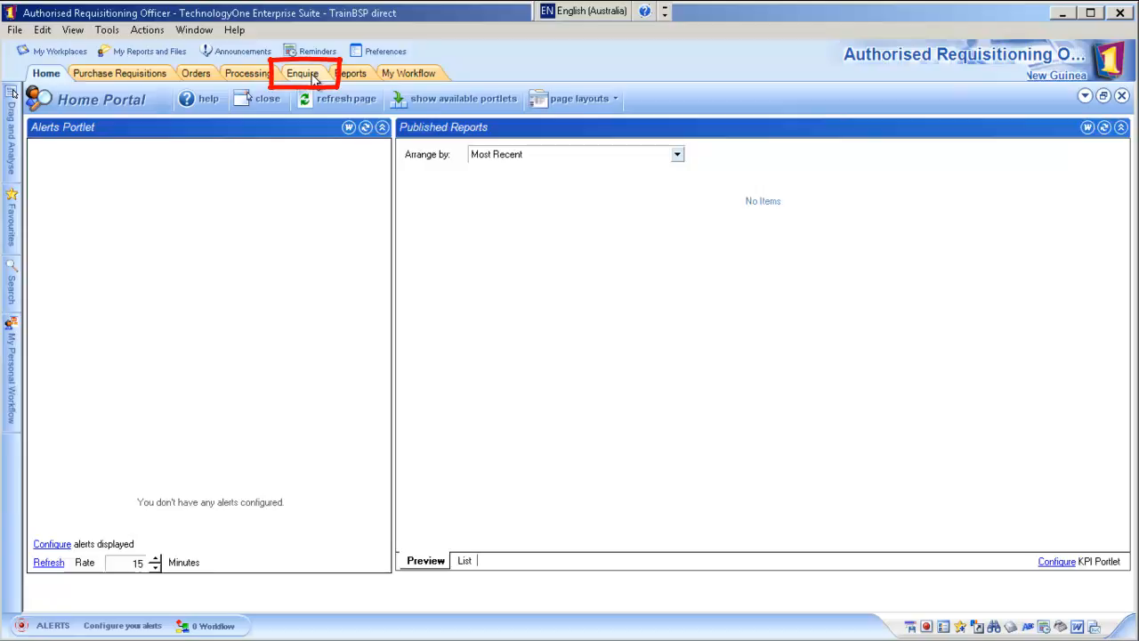
# - Drill available funds through 10047 and 10047000 to Training 228 (4,250 available), then close the enquiry
pyautogui.click(311, 76)
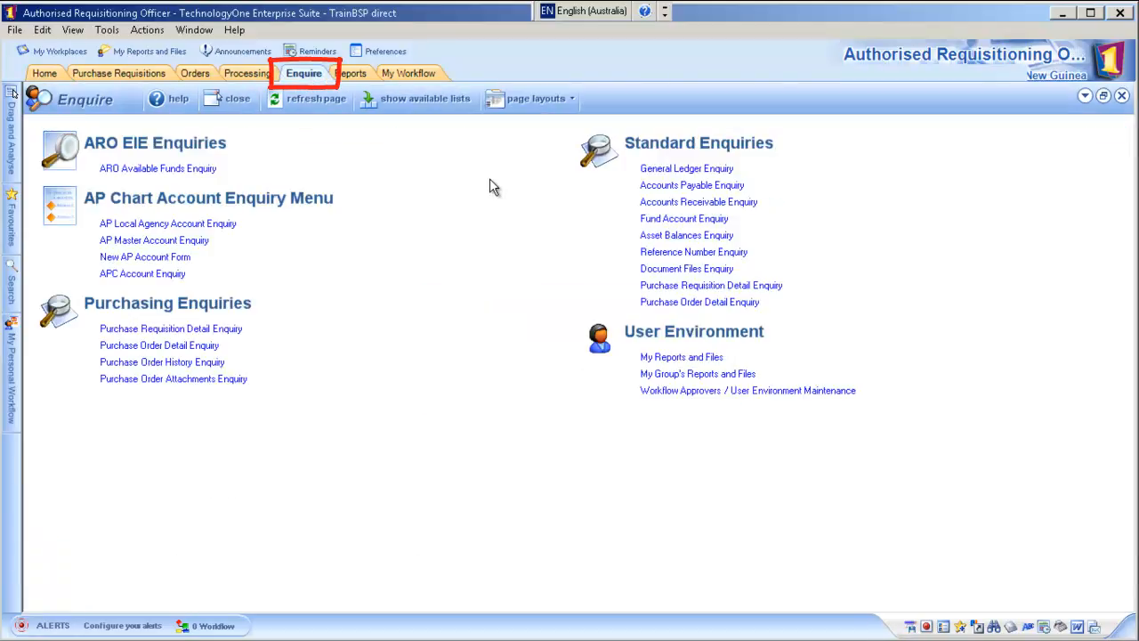
pyautogui.click(132, 170)
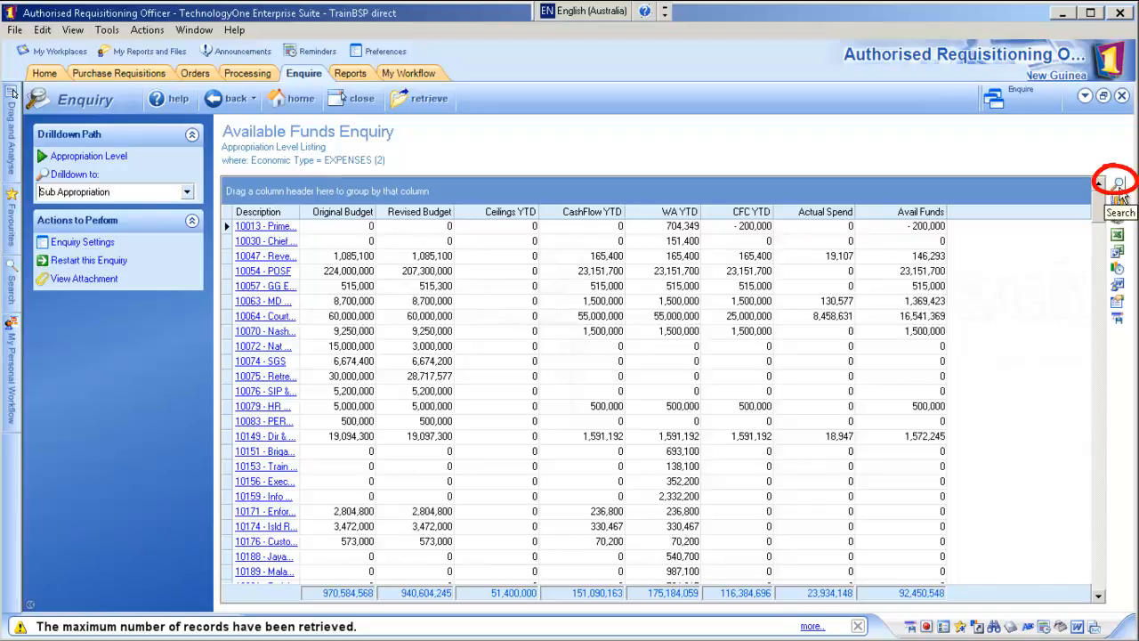
pyautogui.moveTo(1099, 198)
pyautogui.mouseDown()
pyautogui.moveTo(1102, 277)
pyautogui.moveTo(1101, 212)
pyautogui.mouseUp()
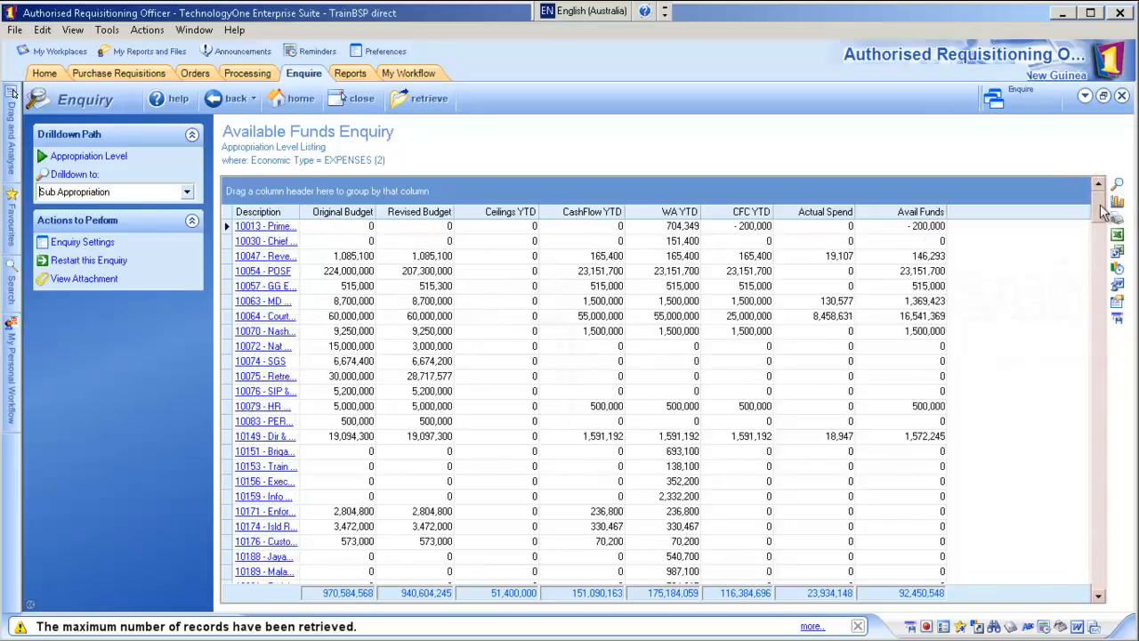
pyautogui.click(272, 260)
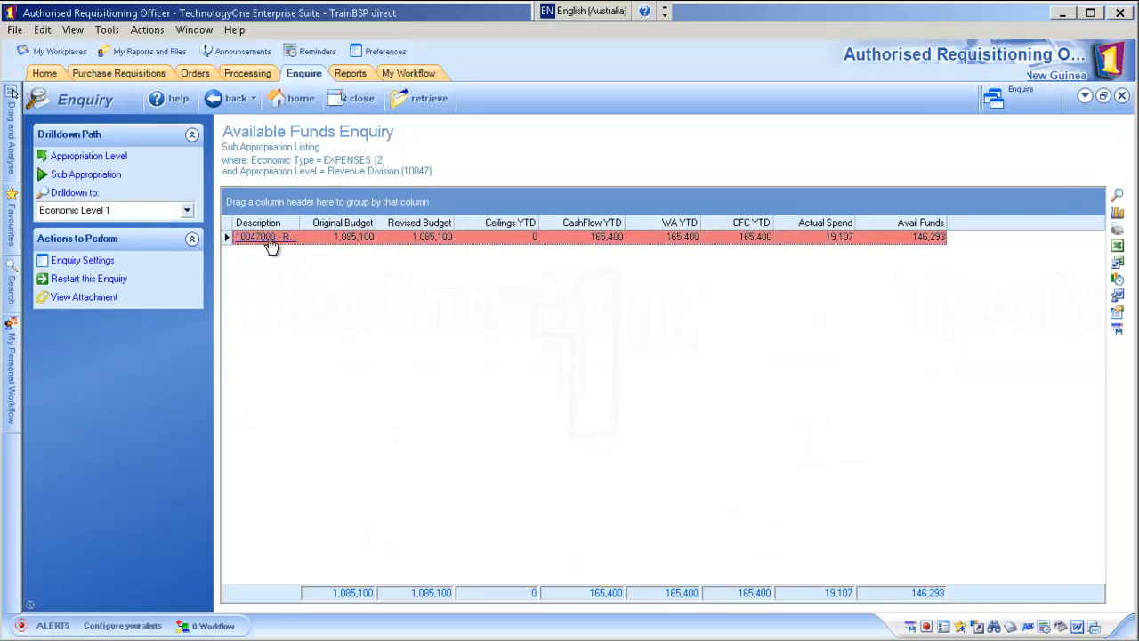
pyautogui.click(268, 238)
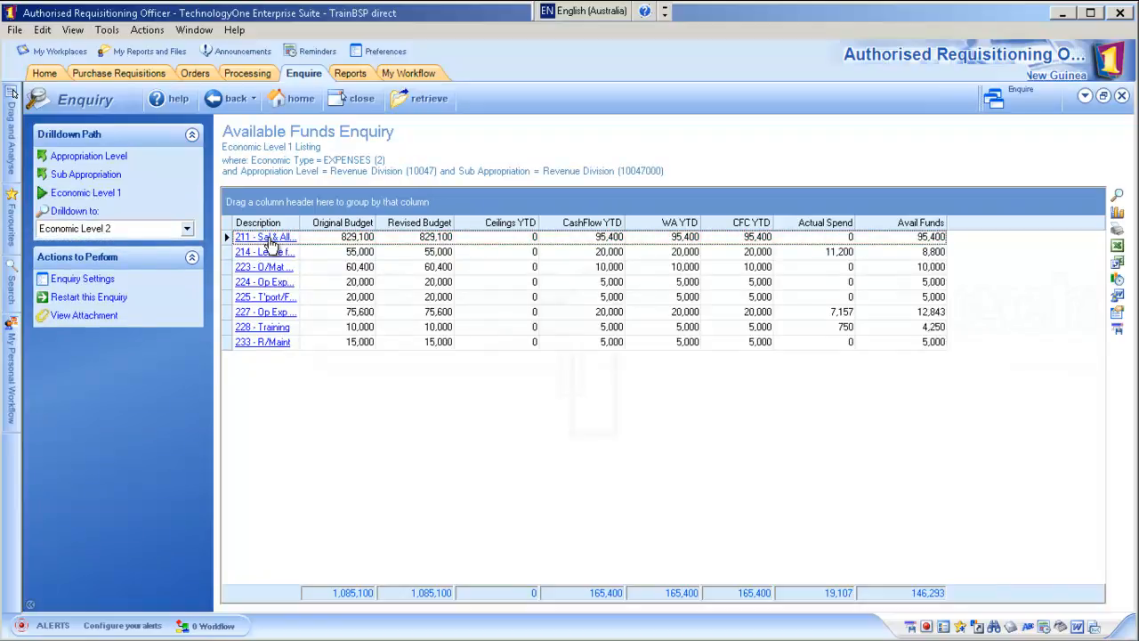
pyautogui.click(253, 329)
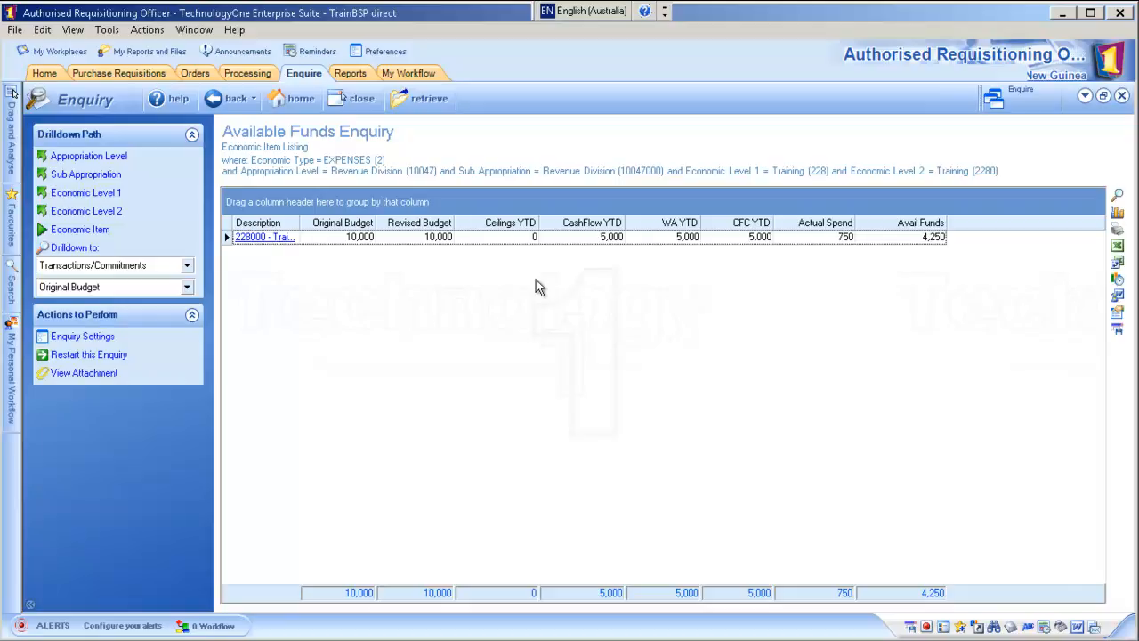
pyautogui.click(368, 105)
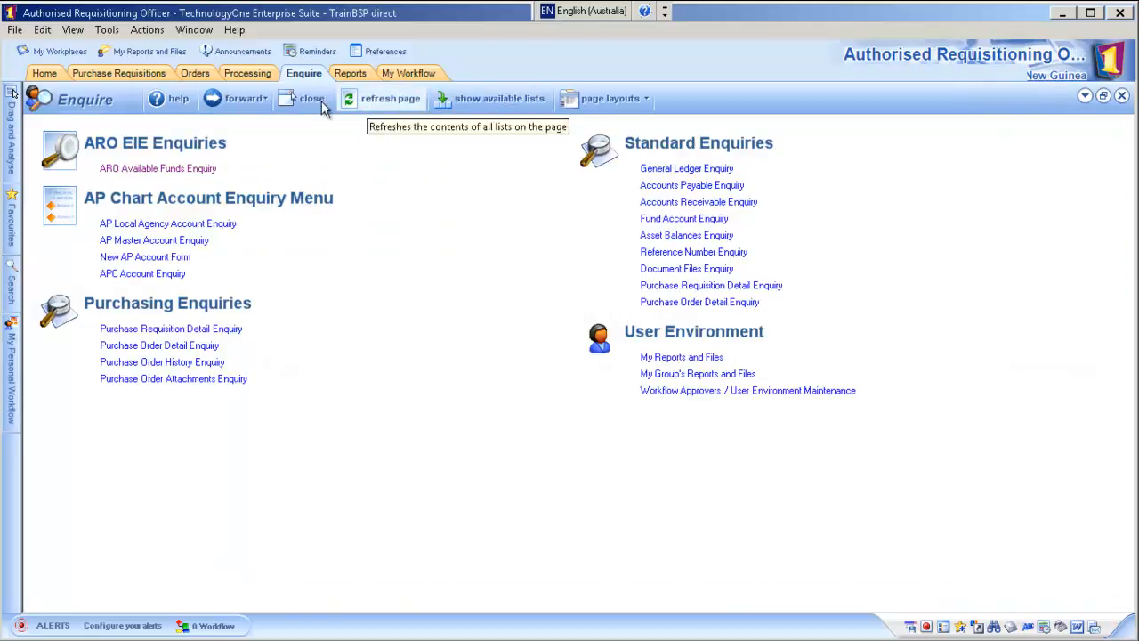
pyautogui.click(312, 99)
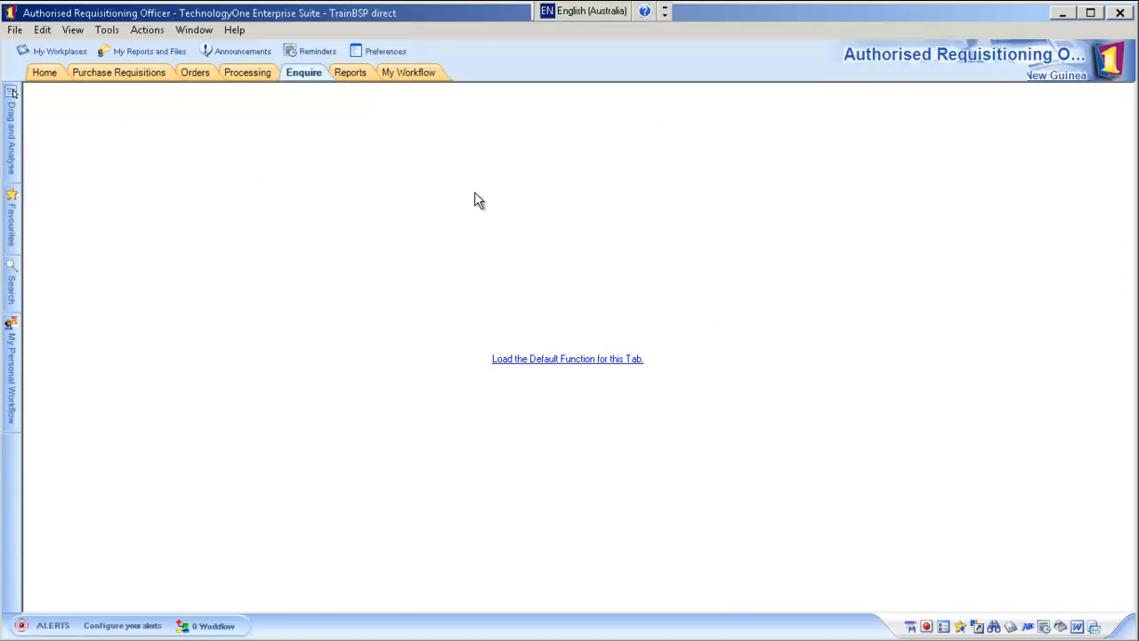
# - Start a new requisition from the Blank AP Supplier Req template for location 206
pyautogui.click(527, 361)
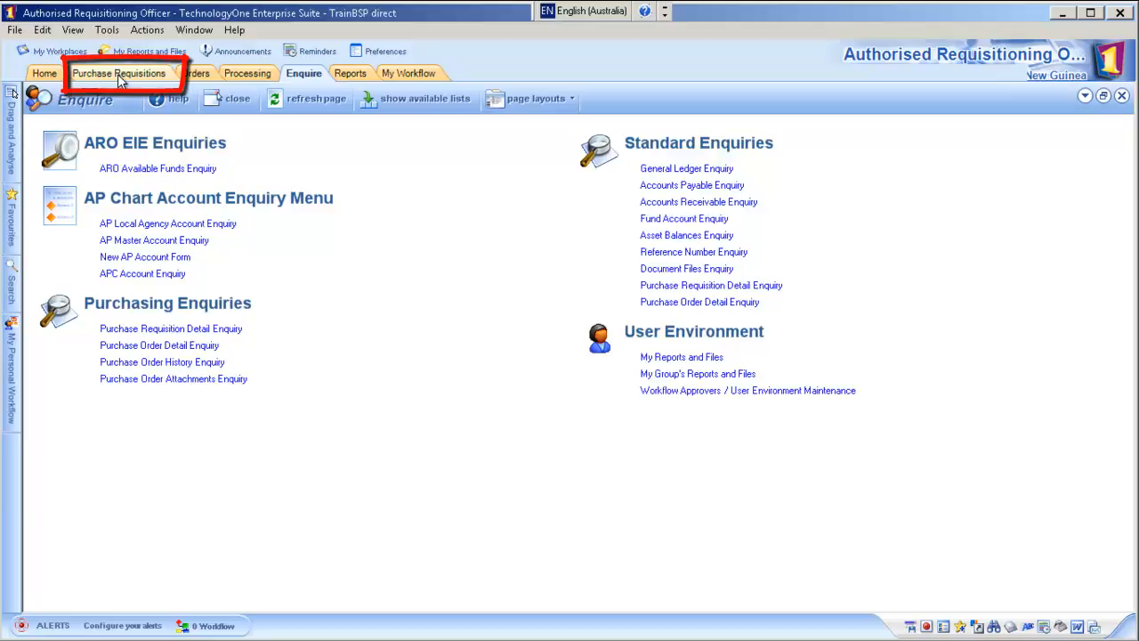
pyautogui.click(122, 77)
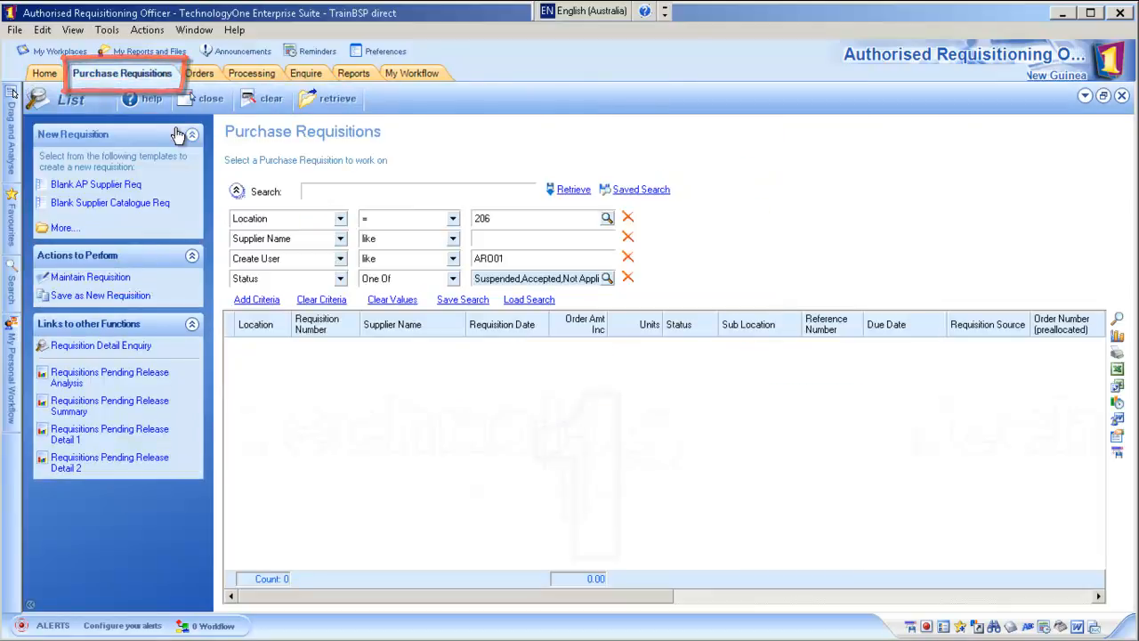
pyautogui.click(93, 189)
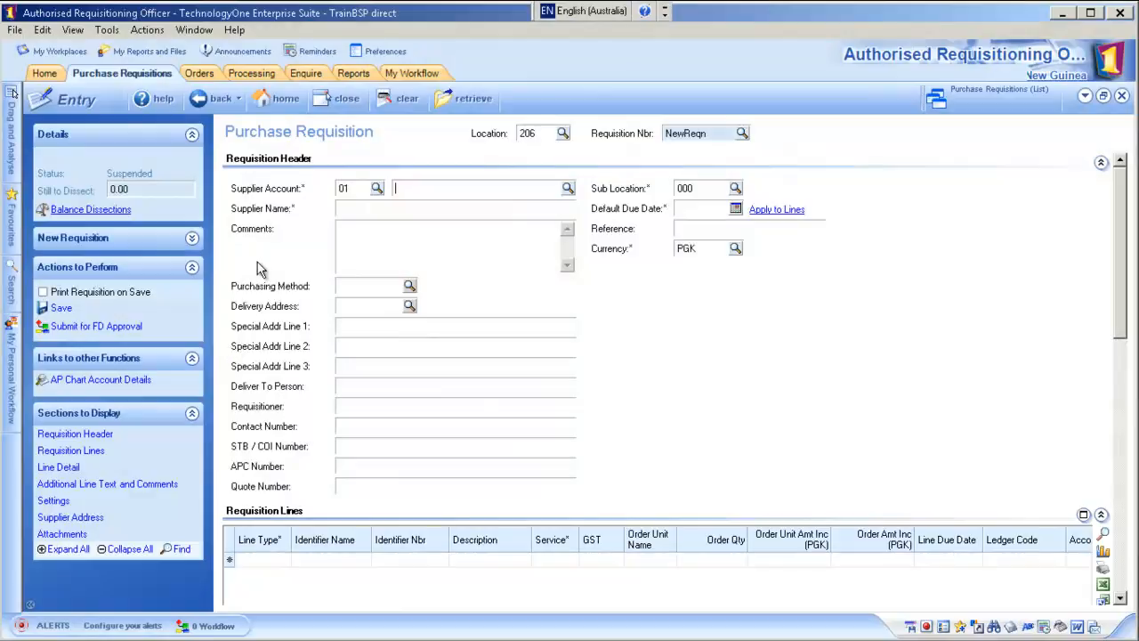
# - Select supplier Culinary Delight Catering Services via a 'culinary' search and purchasing method 3QUOTES
pyautogui.click(567, 188)
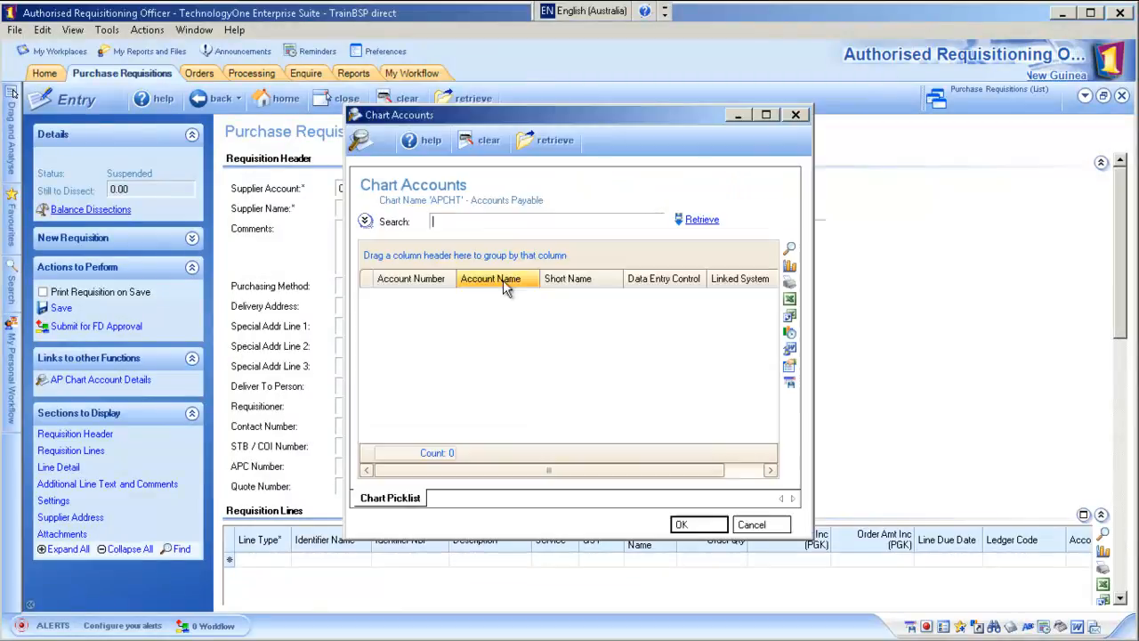
pyautogui.write('culinary')
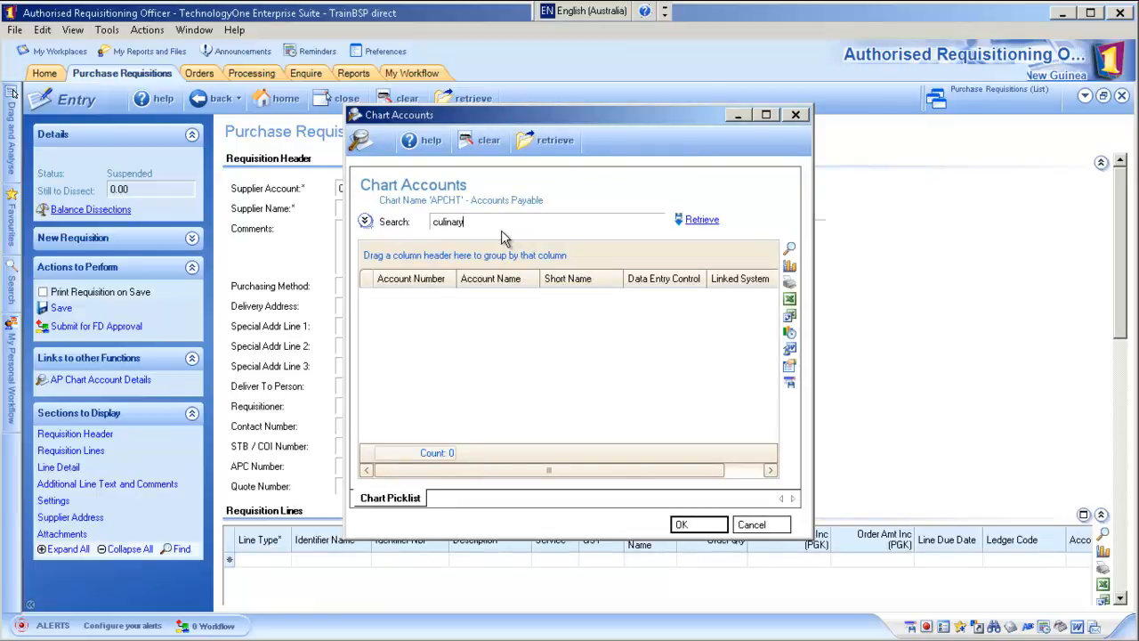
pyautogui.press('Return')
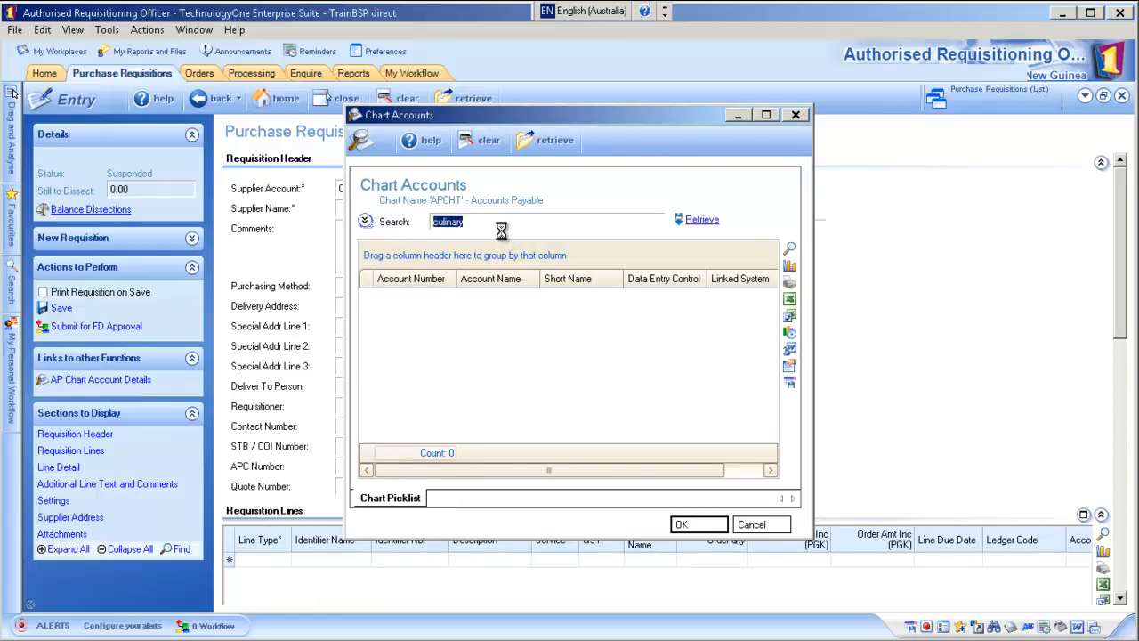
pyautogui.doubleClick(411, 287)
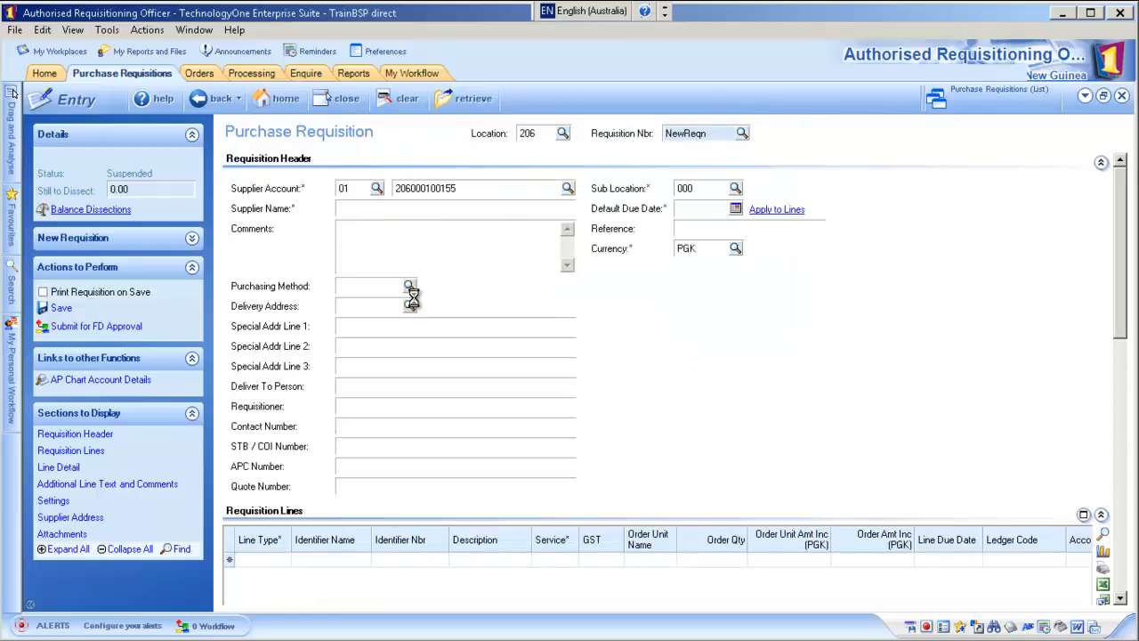
pyautogui.click(409, 284)
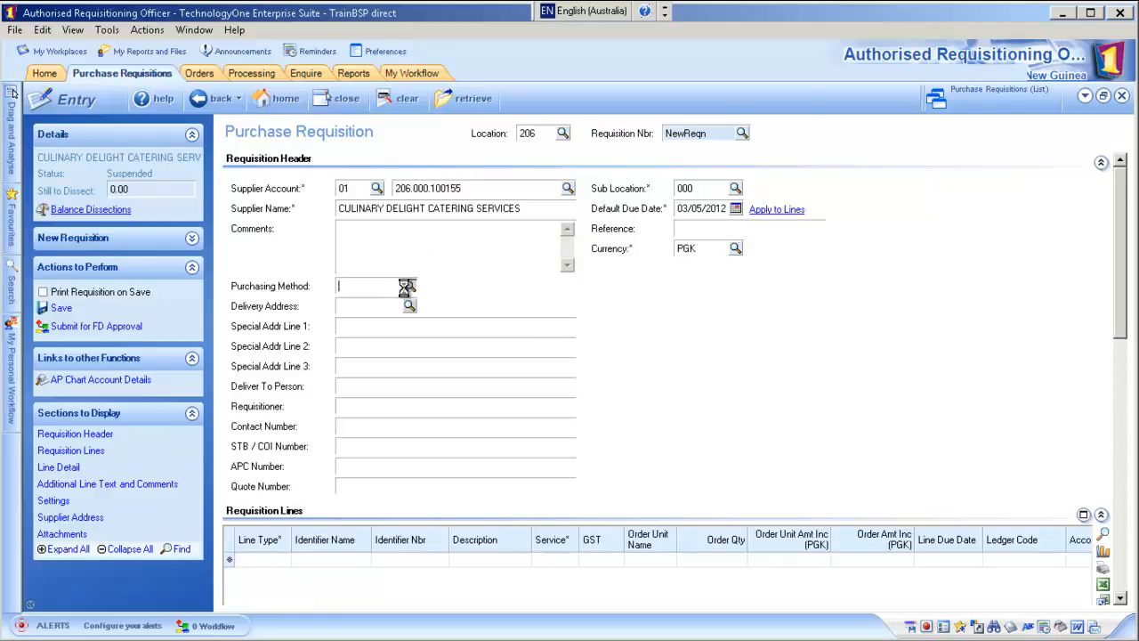
pyautogui.doubleClick(436, 320)
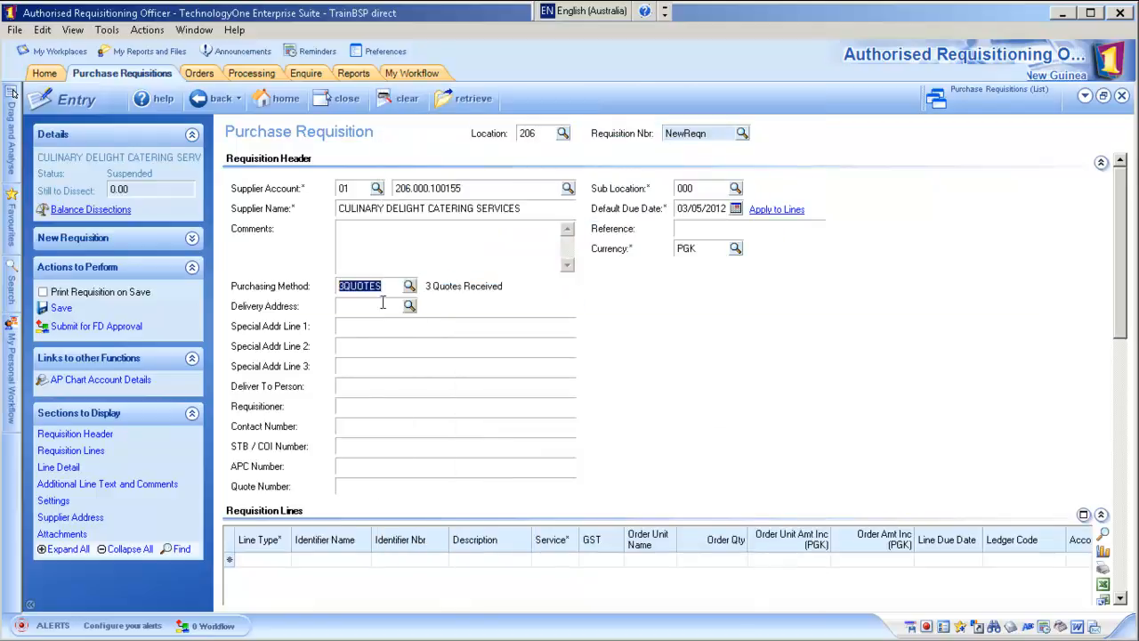
# - Enter delivery NA, deliver-to, requisitioner, contact number and quote 002255, then add a line
pyautogui.click(382, 303)
pyautogui.write('NA')
pyautogui.press('Tab')
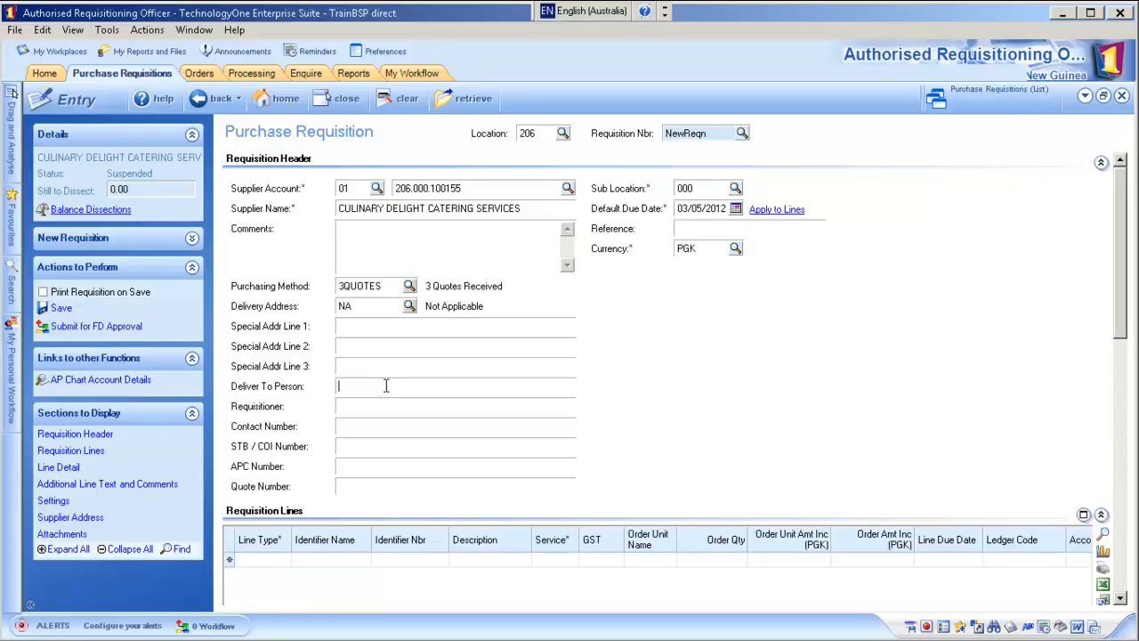
pyautogui.press('Tab')
pyautogui.press('Tab')
pyautogui.write('328845')
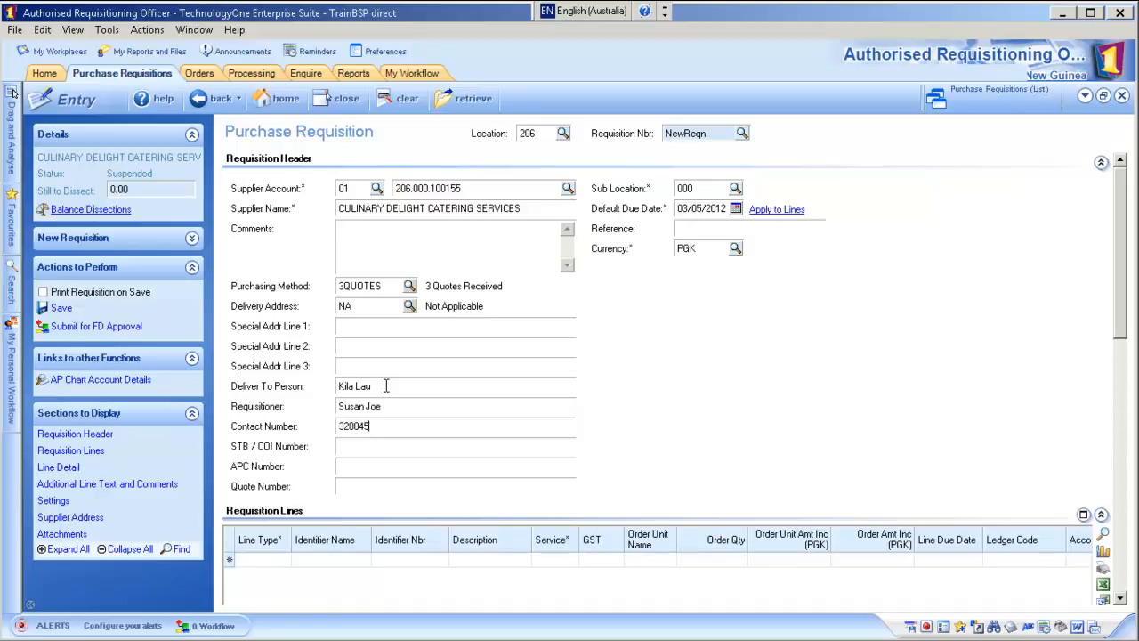
pyautogui.write('2')
pyautogui.click(385, 488)
pyautogui.write('002255')
pyautogui.click(267, 556)
pyautogui.press('Tab')
pyautogui.press('Tab')
pyautogui.press('Tab')
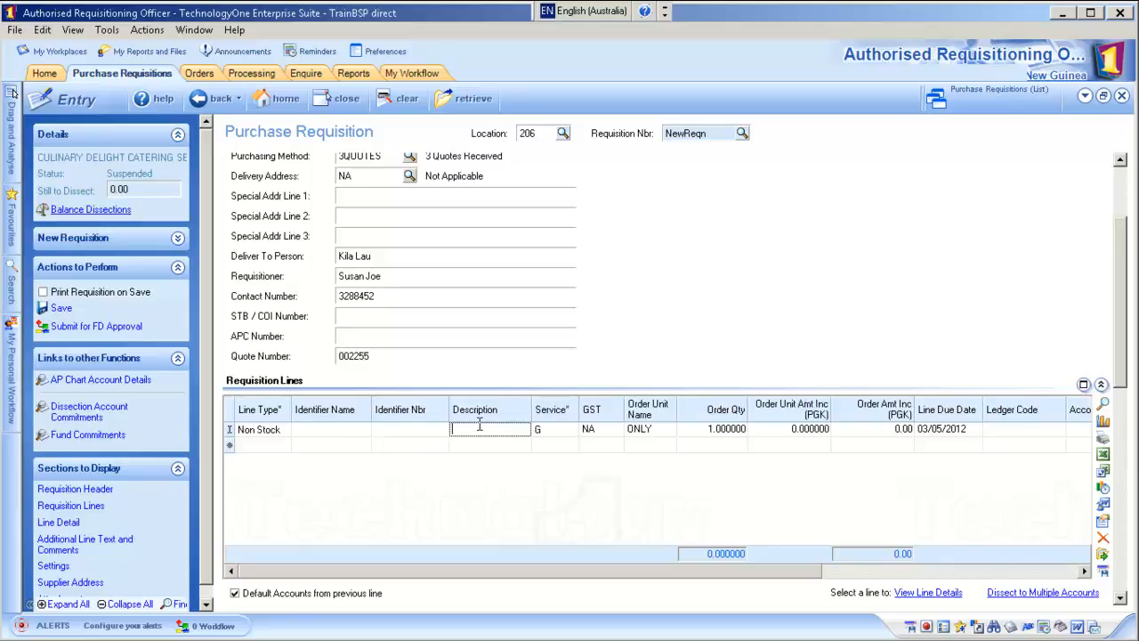
# - Fill the line with 'Catering Independence 2012', quantity 1, unit amount 750 and ledger code GL
pyautogui.write('Ca')
pyautogui.write('tering I')
pyautogui.write('ndepende')
pyautogui.write('nce')
pyautogui.write(' 2012')
pyautogui.press('Tab')
pyautogui.press('Tab')
pyautogui.press('Tab')
pyautogui.press('Tab')
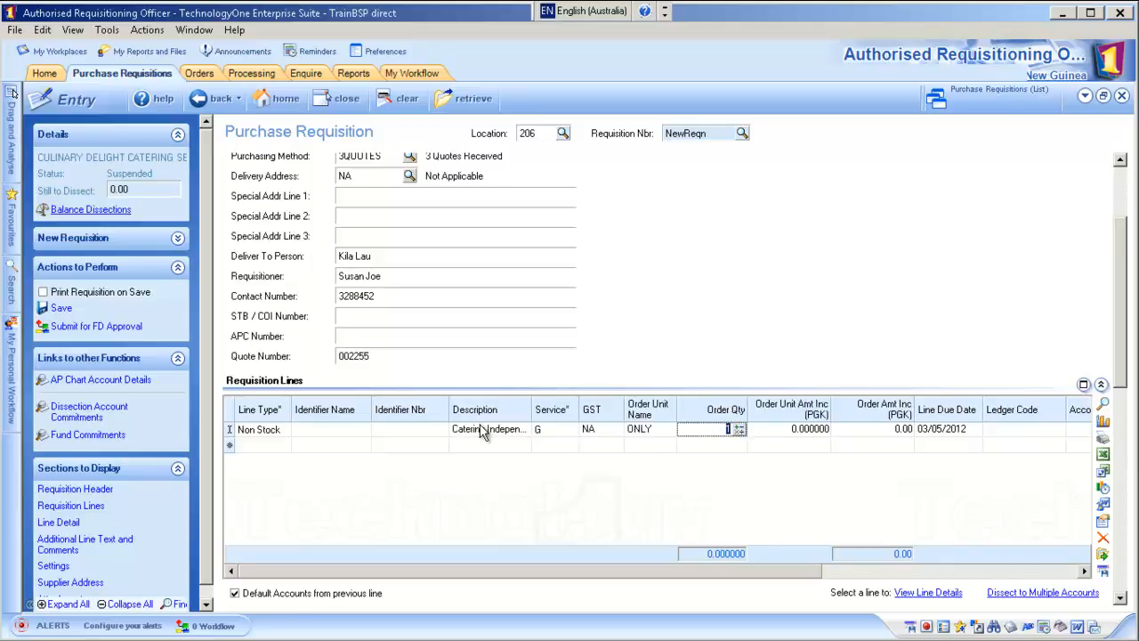
pyautogui.press('Tab')
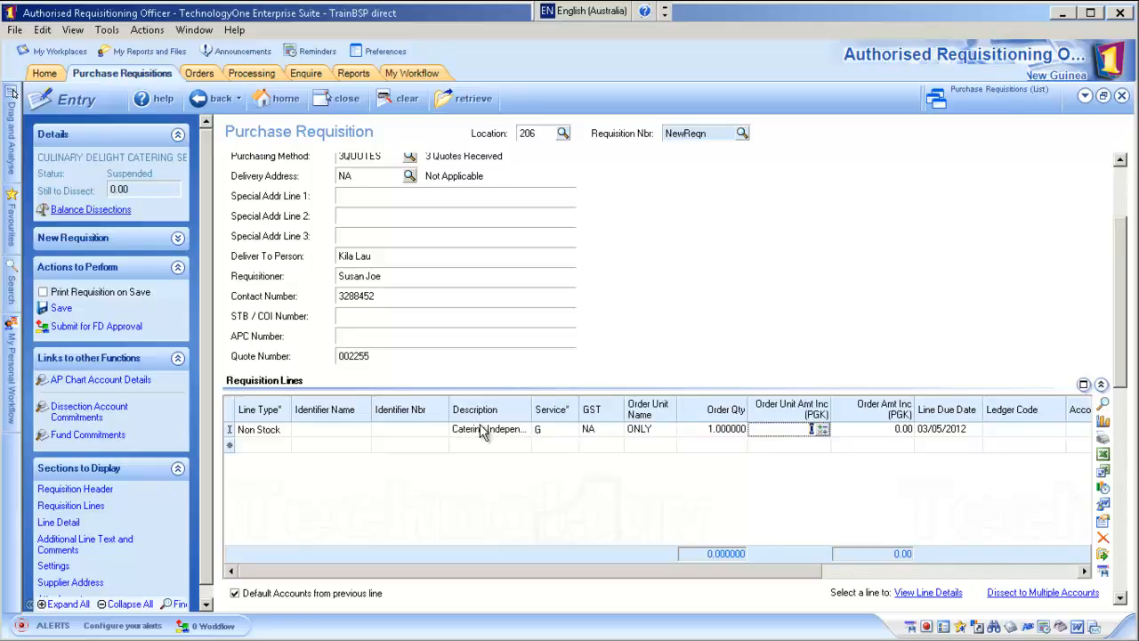
pyautogui.write('750')
pyautogui.press('Tab')
pyautogui.press('Tab')
pyautogui.press('Tab')
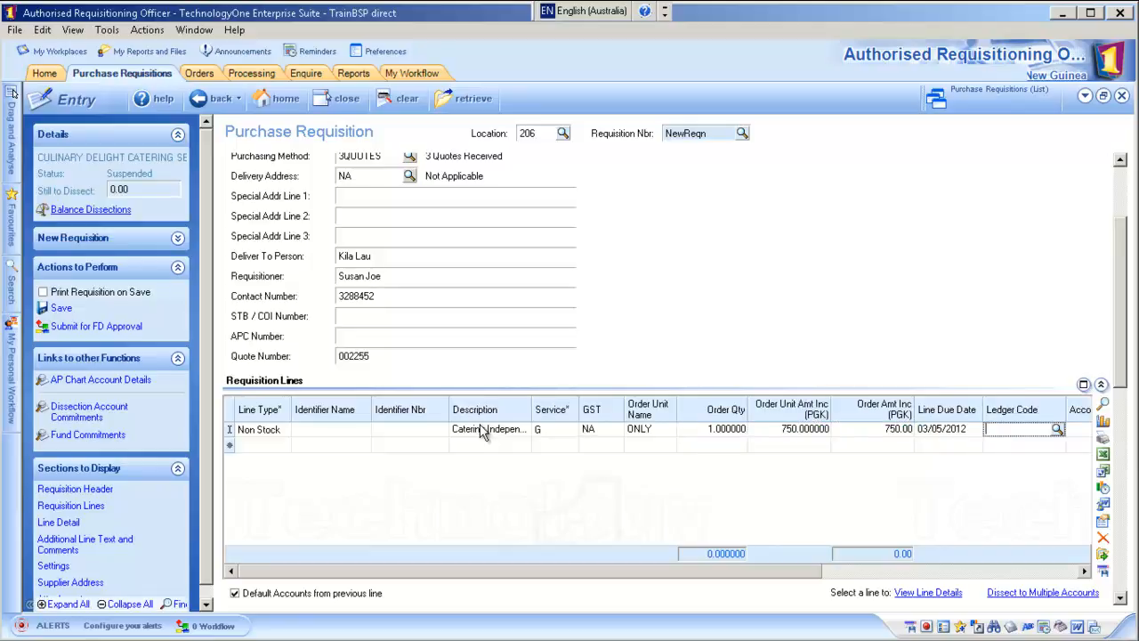
pyautogui.write('GL')
pyautogui.press('Tab')
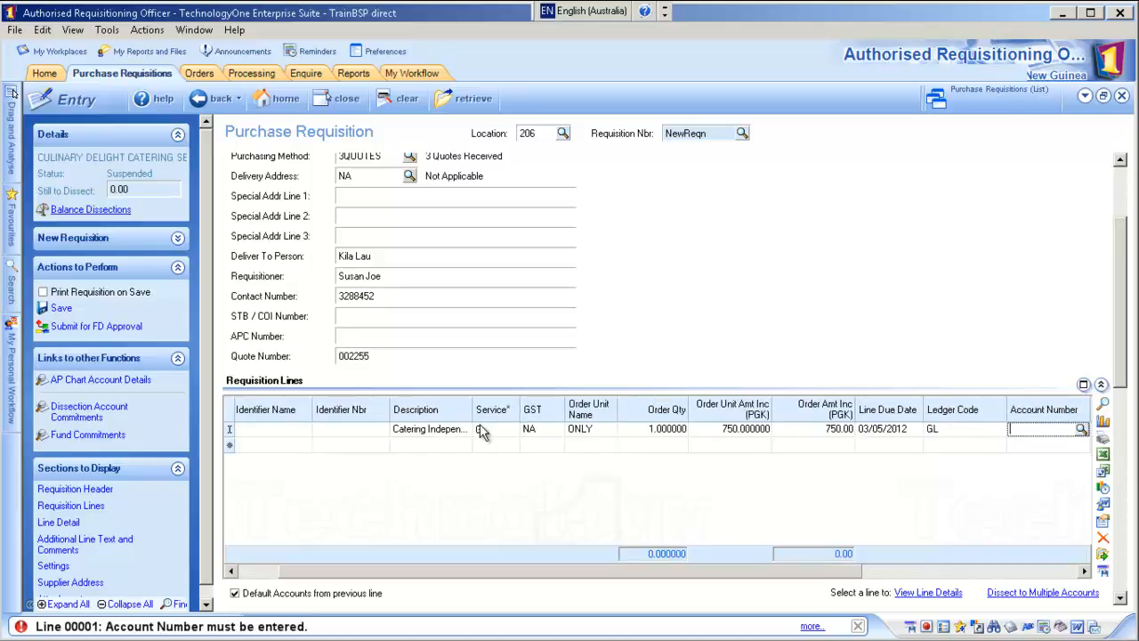
# - Code the line's account with sub appropriation 10047000, fund source 00 and economic item 228000
pyautogui.click(1081, 429)
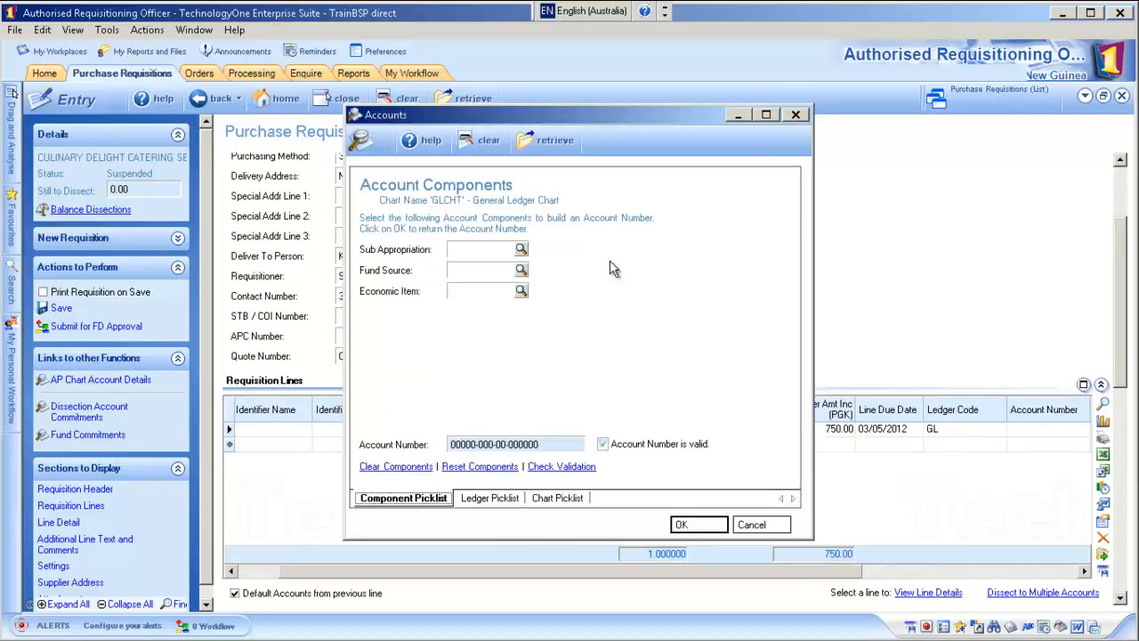
pyautogui.click(461, 250)
pyautogui.write('1004')
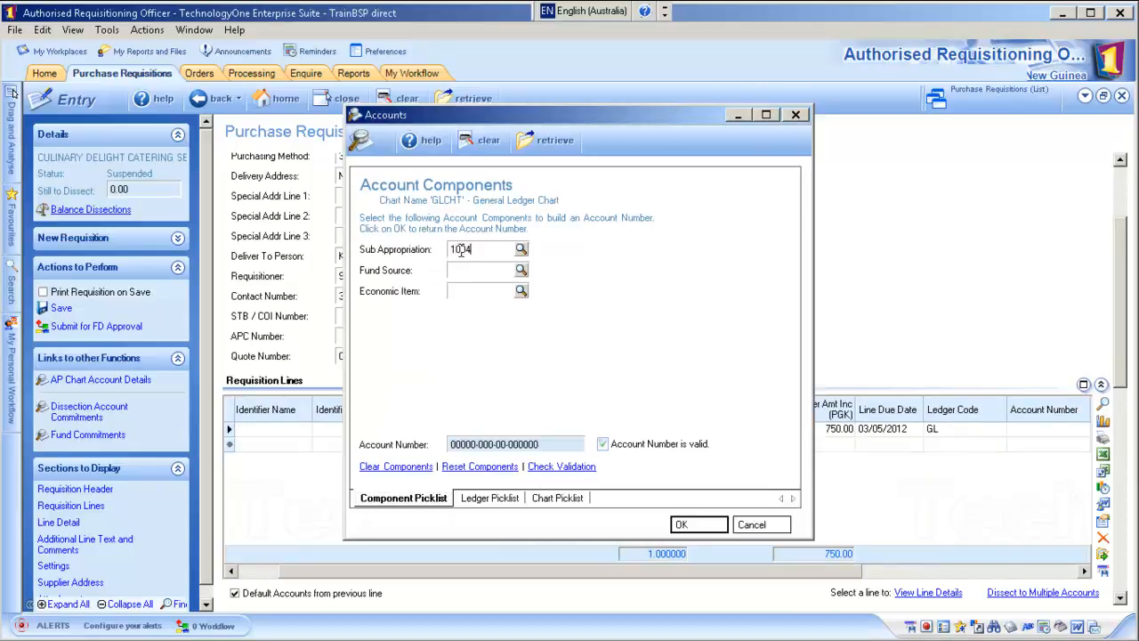
pyautogui.write('7000')
pyautogui.click(503, 269)
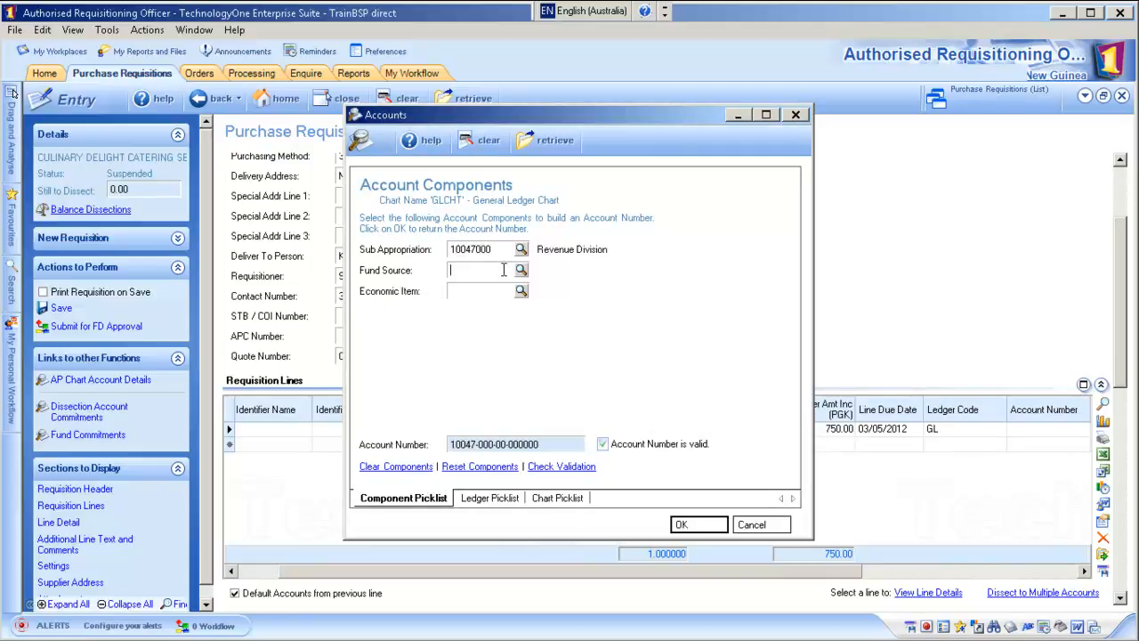
pyautogui.write('00')
pyautogui.click(489, 289)
pyautogui.write('228000')
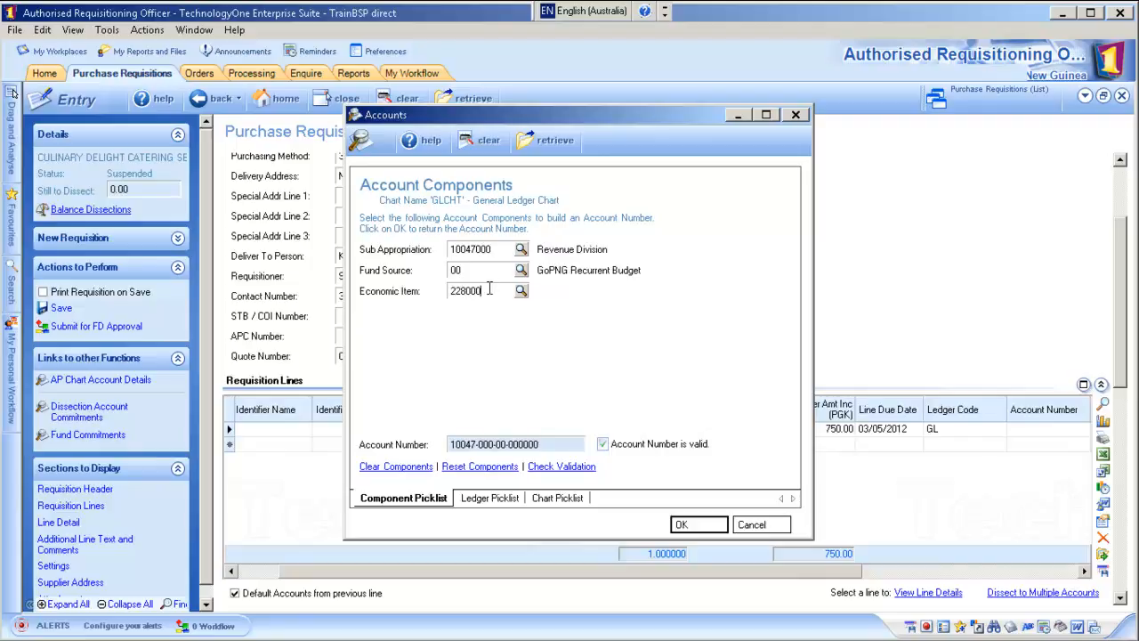
pyautogui.press('Tab')
pyautogui.click(711, 524)
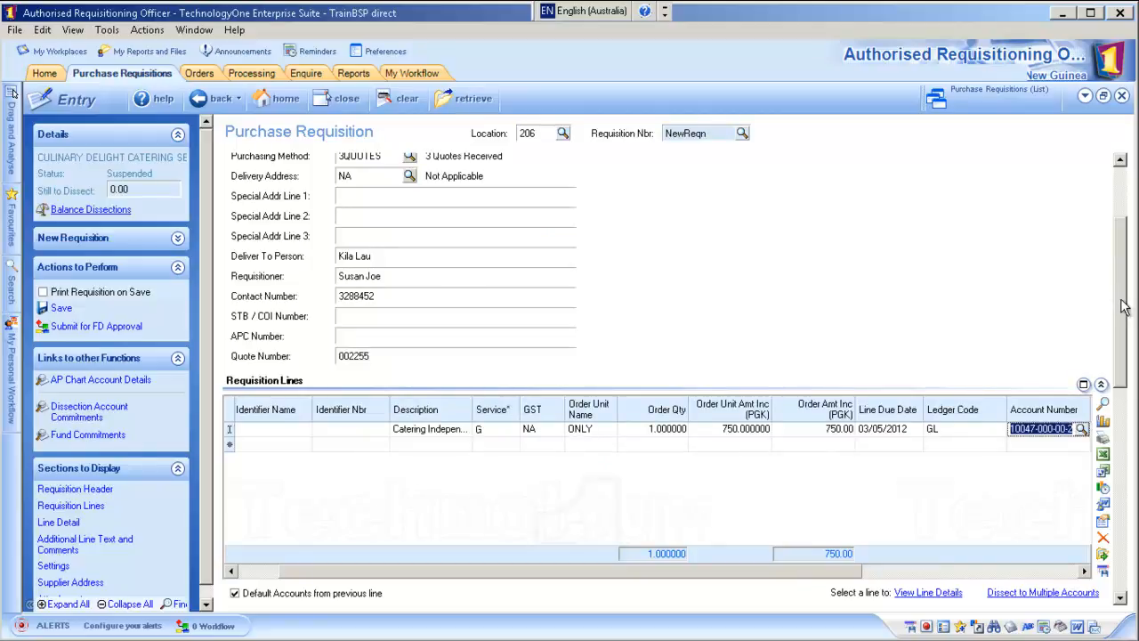
pyautogui.moveTo(1124, 310); pyautogui.dragTo(1122, 218)
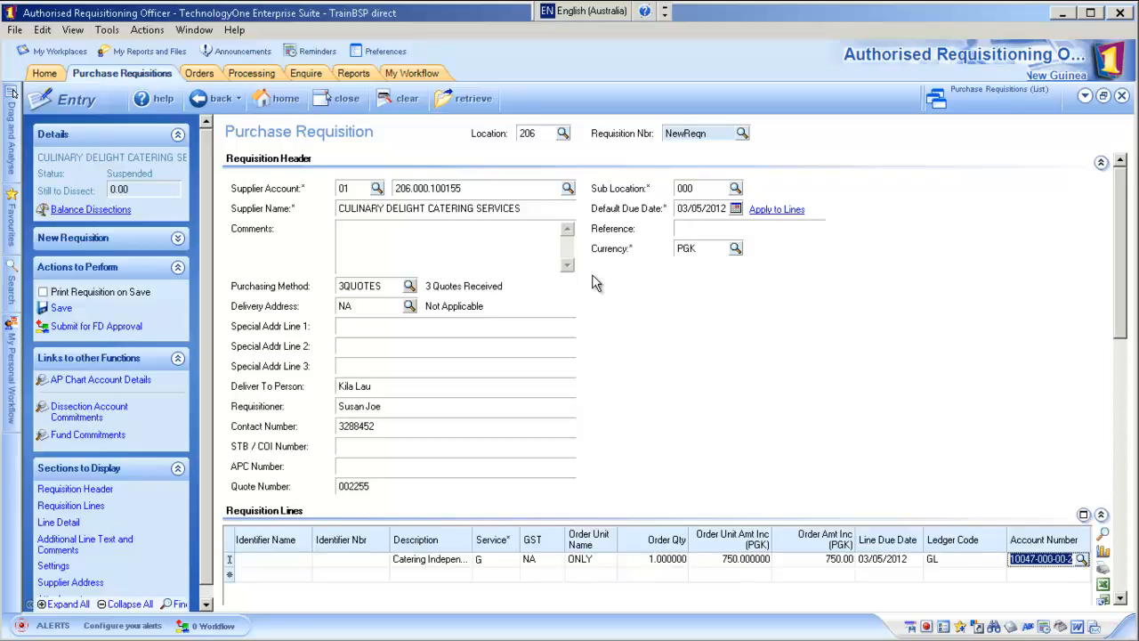
# - Submit the requisition for FD approval with comment 'For your approval - ARO001', then close it
pyautogui.click(135, 329)
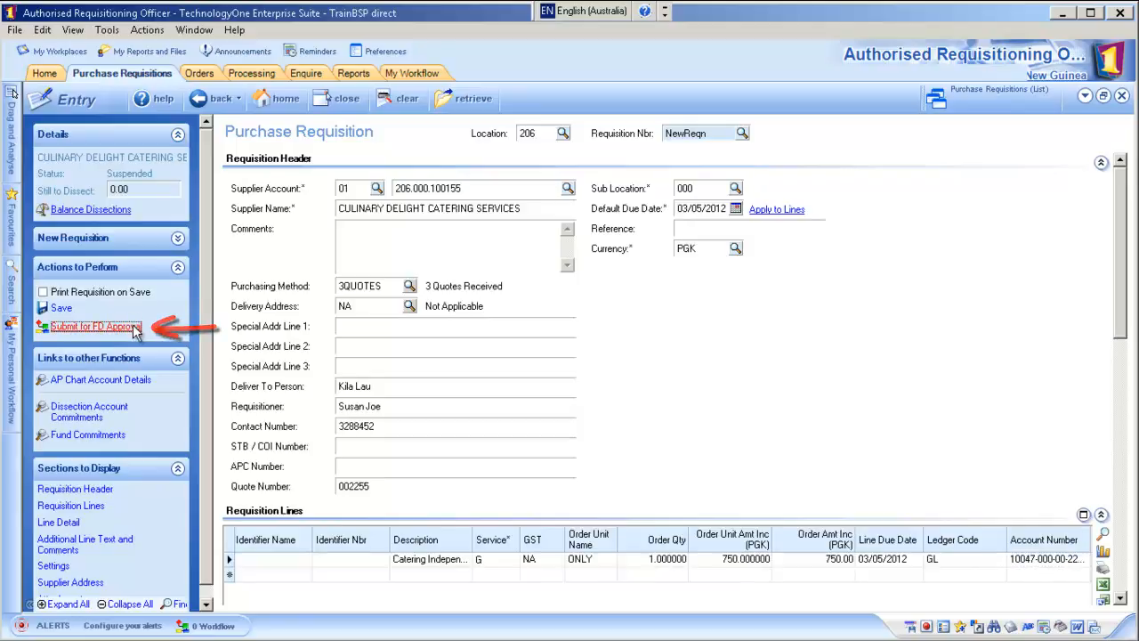
pyautogui.write('For ')
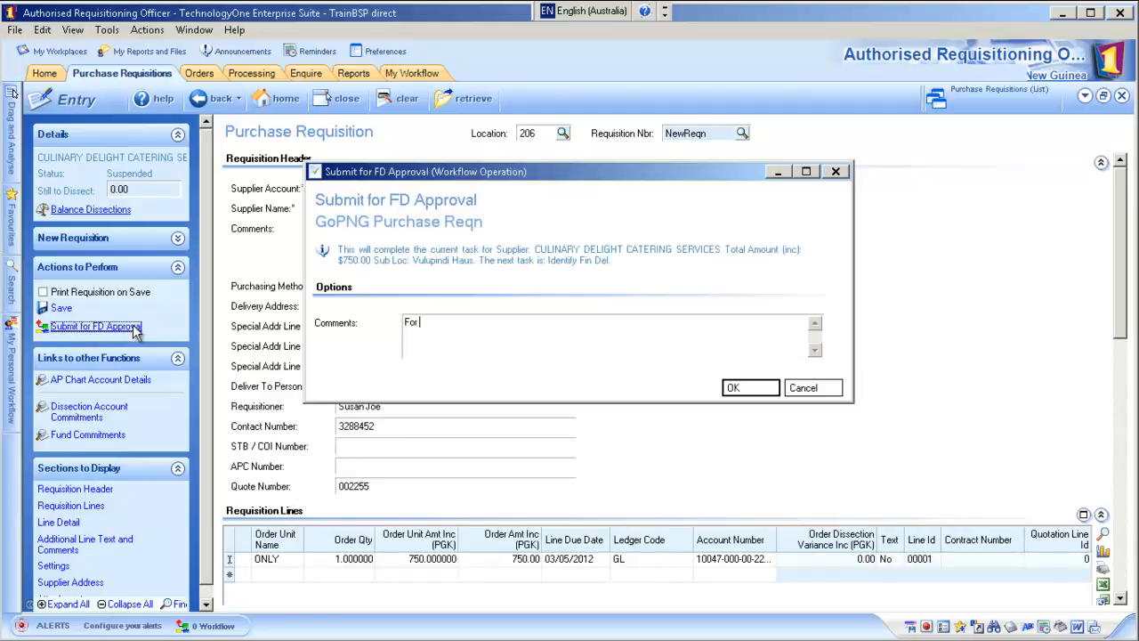
pyautogui.write('your approval - ARO001')
pyautogui.click(736, 390)
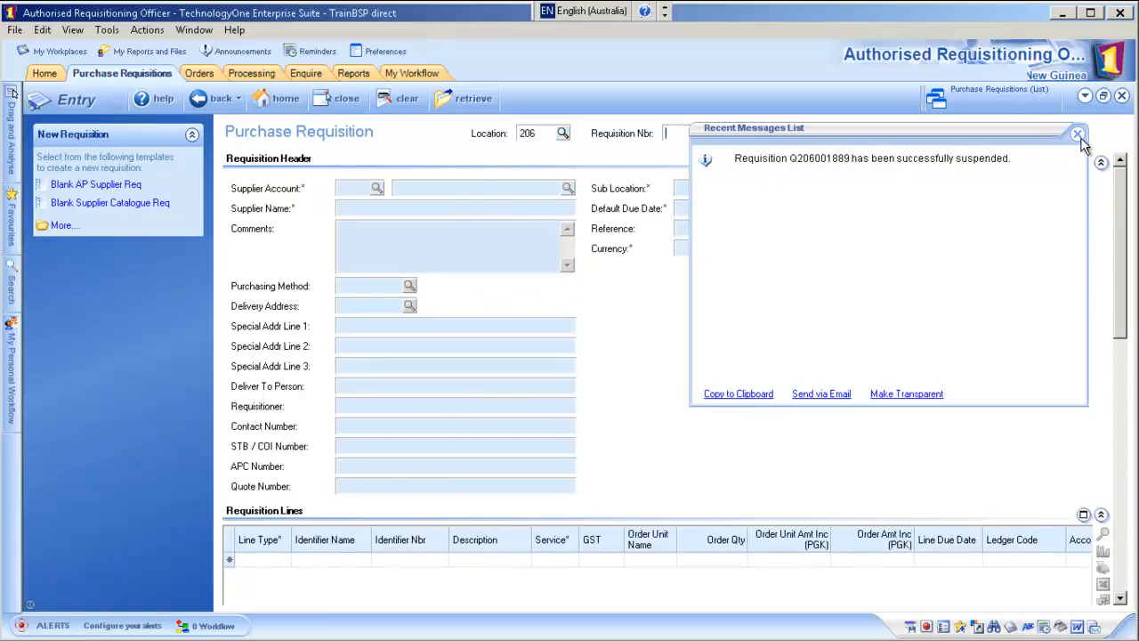
pyautogui.click(1077, 136)
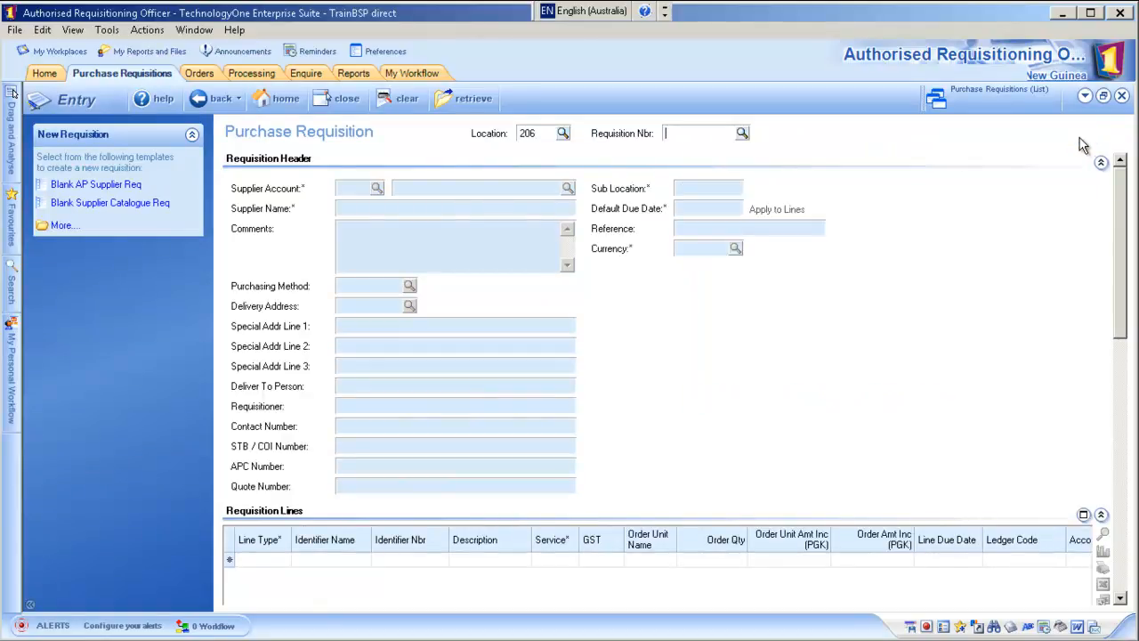
pyautogui.click(346, 98)
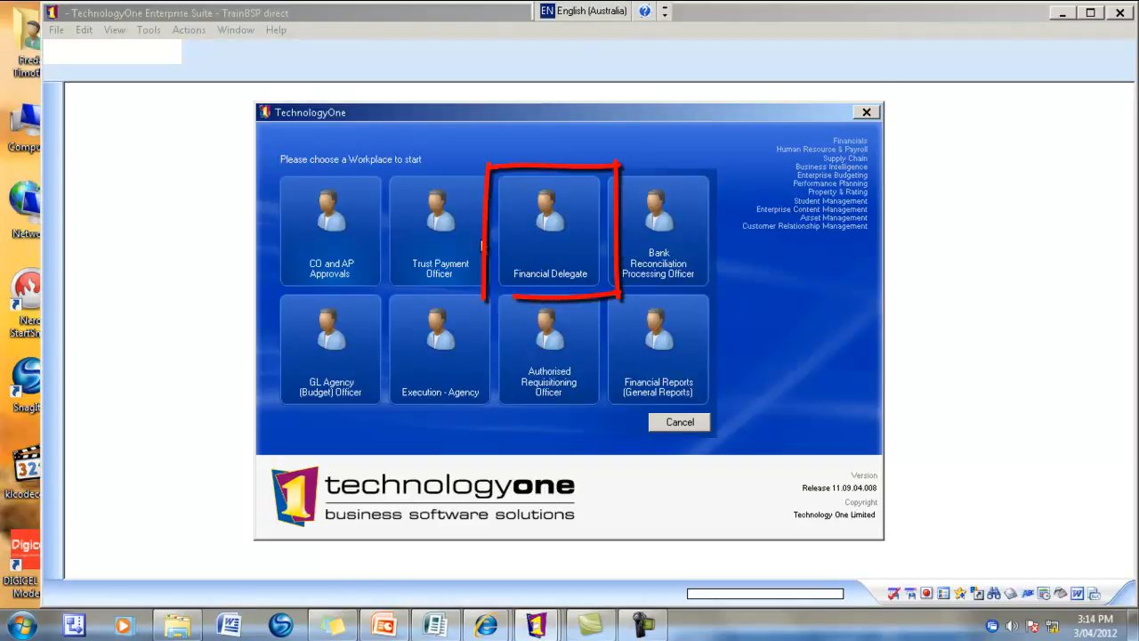
# - Switch to the Financial Delegate workplace
pyautogui.click(554, 229)
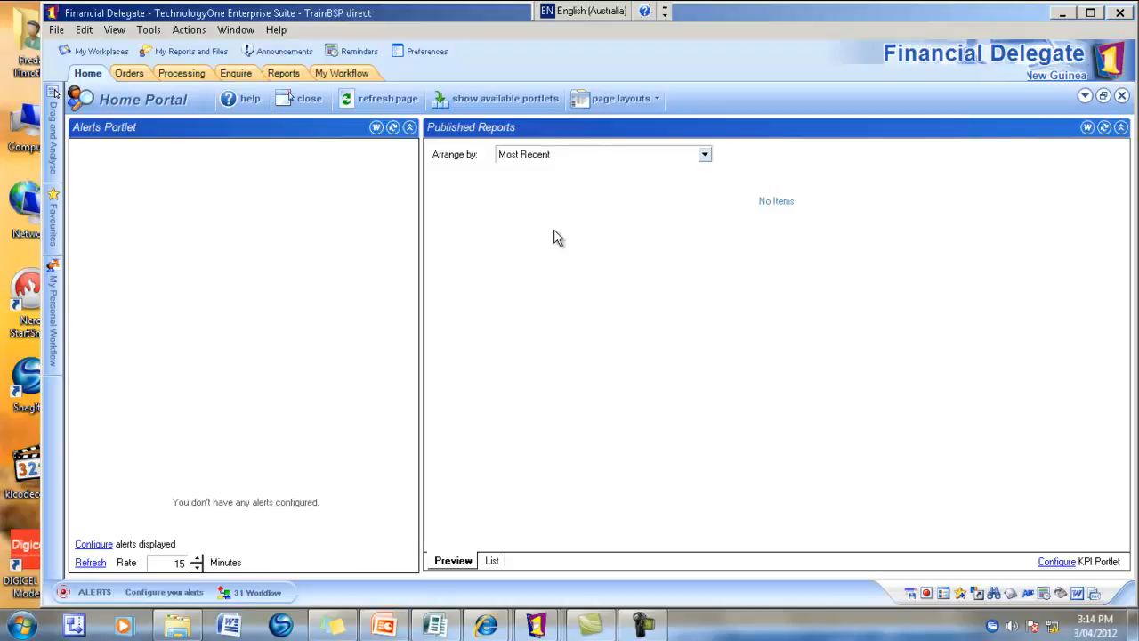
# - In My Workflow, select the 750.00 Culinary Delight Catering requisition task from ARO01
pyautogui.click(363, 76)
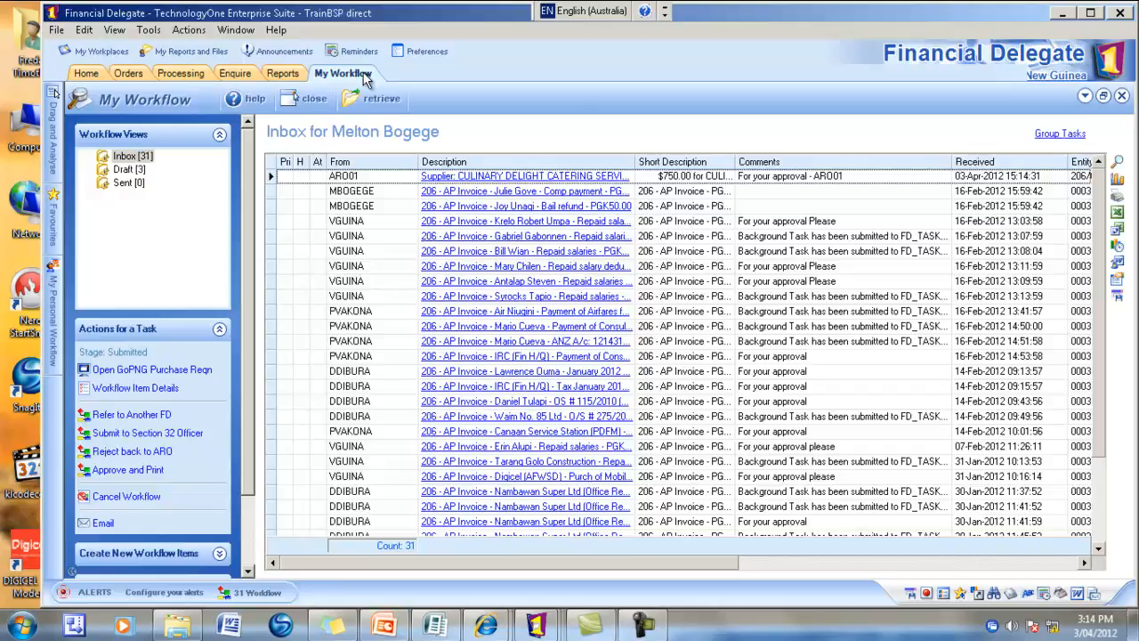
pyautogui.click(274, 178)
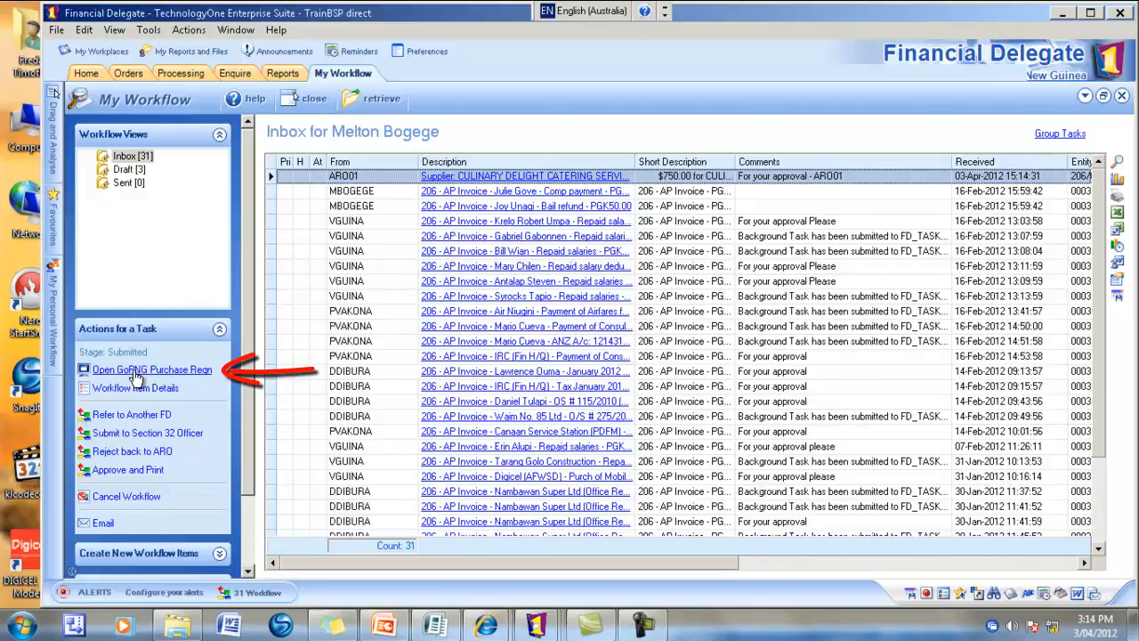
# - Open requisition Q206001889 with Open GoPNG Purchase Reqn and scroll through it for review
pyautogui.click(134, 372)
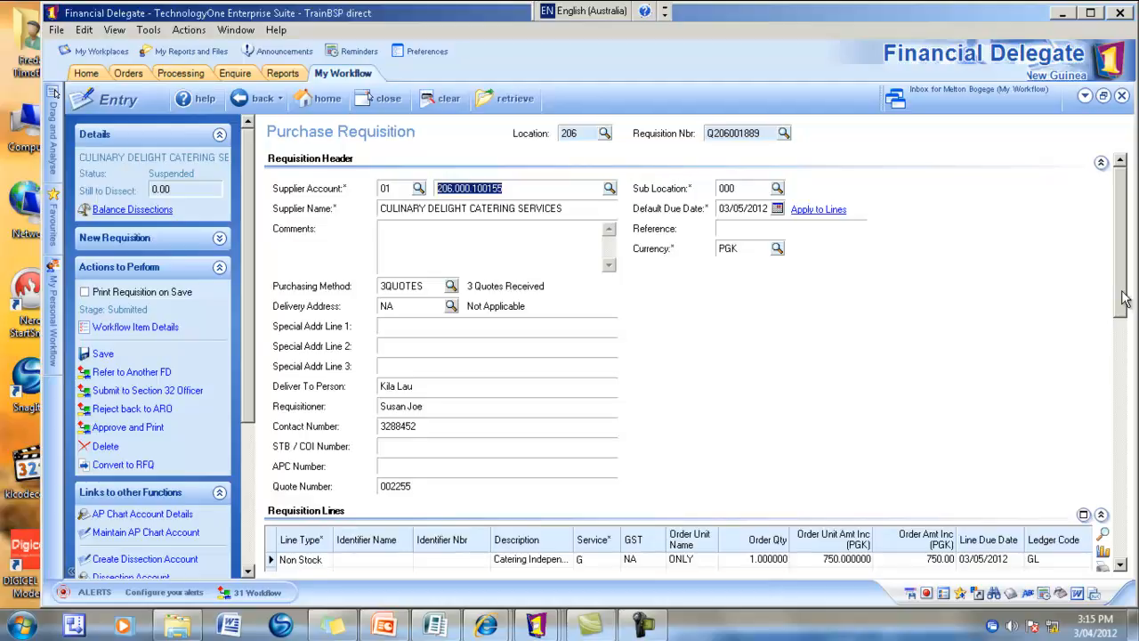
pyautogui.moveTo(1122, 300)
pyautogui.mouseDown()
pyautogui.moveTo(1123, 349)
pyautogui.moveTo(1121, 294)
pyautogui.mouseUp()
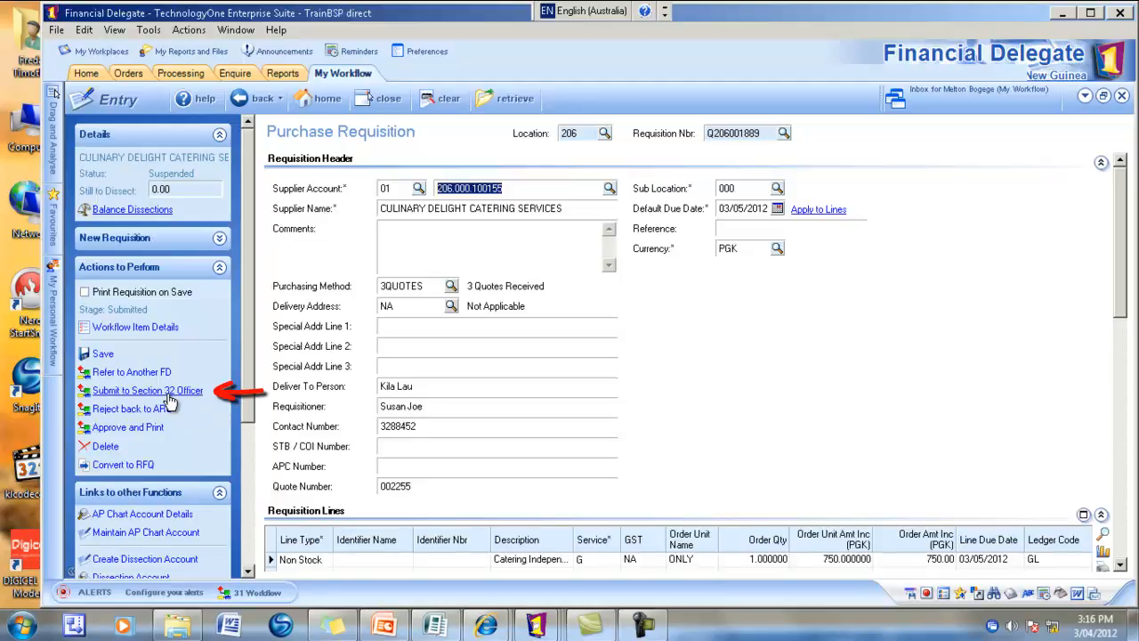
# - Start Submit to Section 32 Officer and pick the approver's user from the pool members search
pyautogui.click(168, 396)
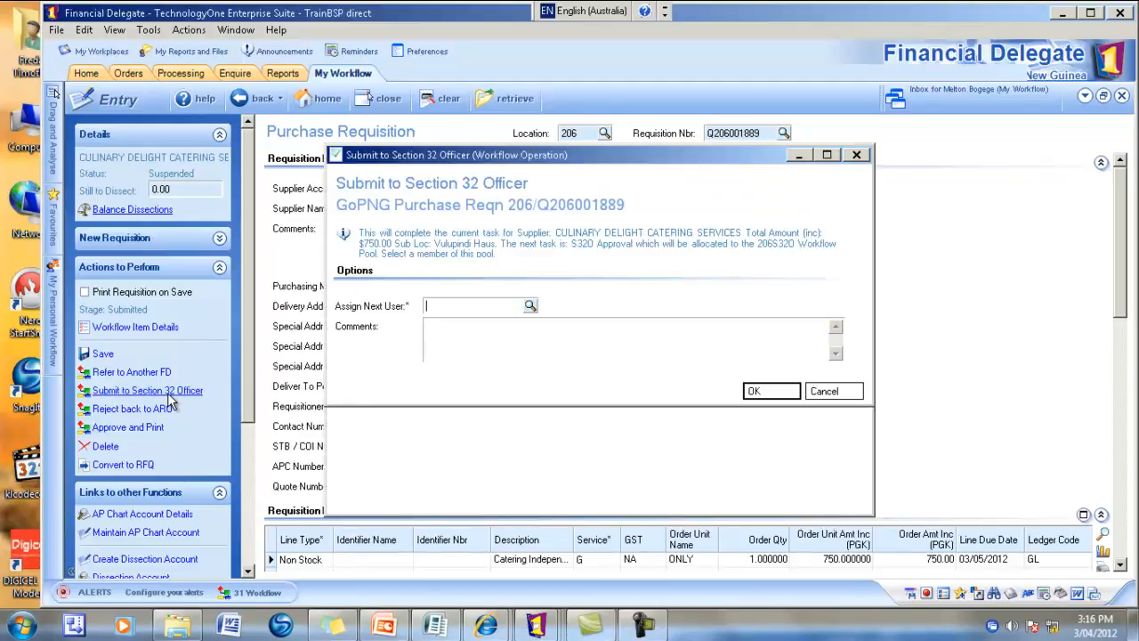
pyautogui.click(531, 305)
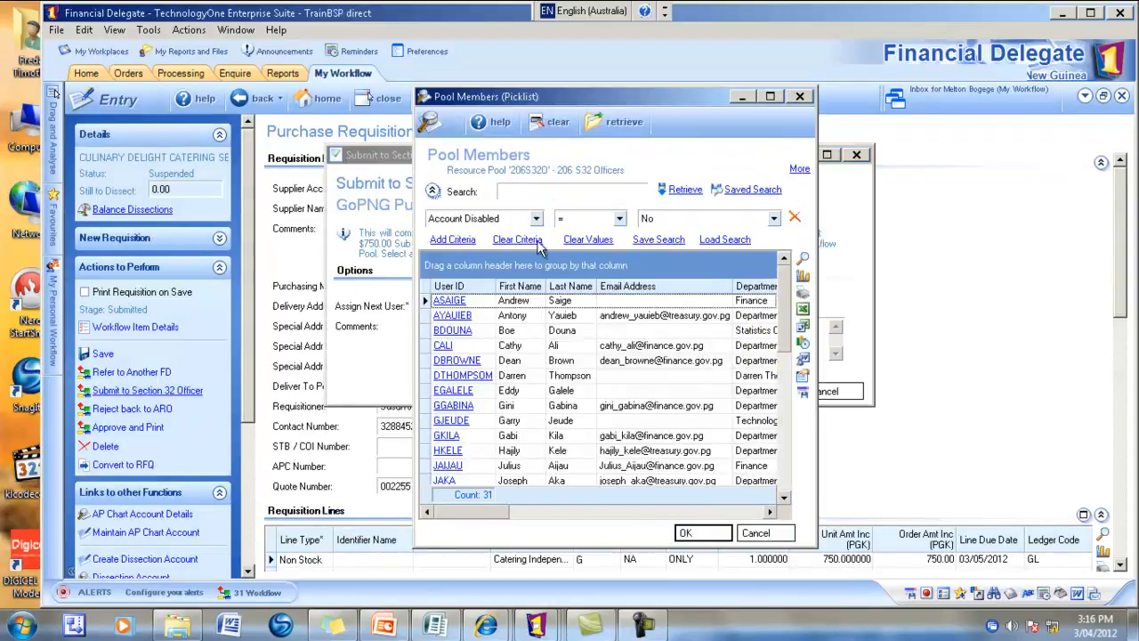
pyautogui.click(549, 192)
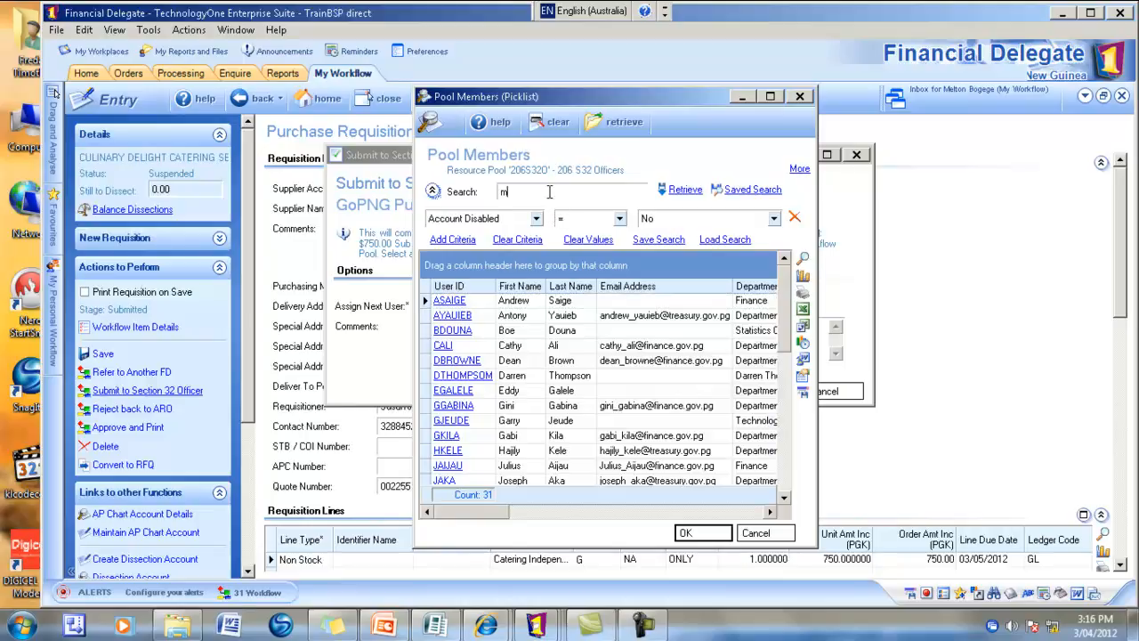
pyautogui.press('Return')
pyautogui.doubleClick(449, 303)
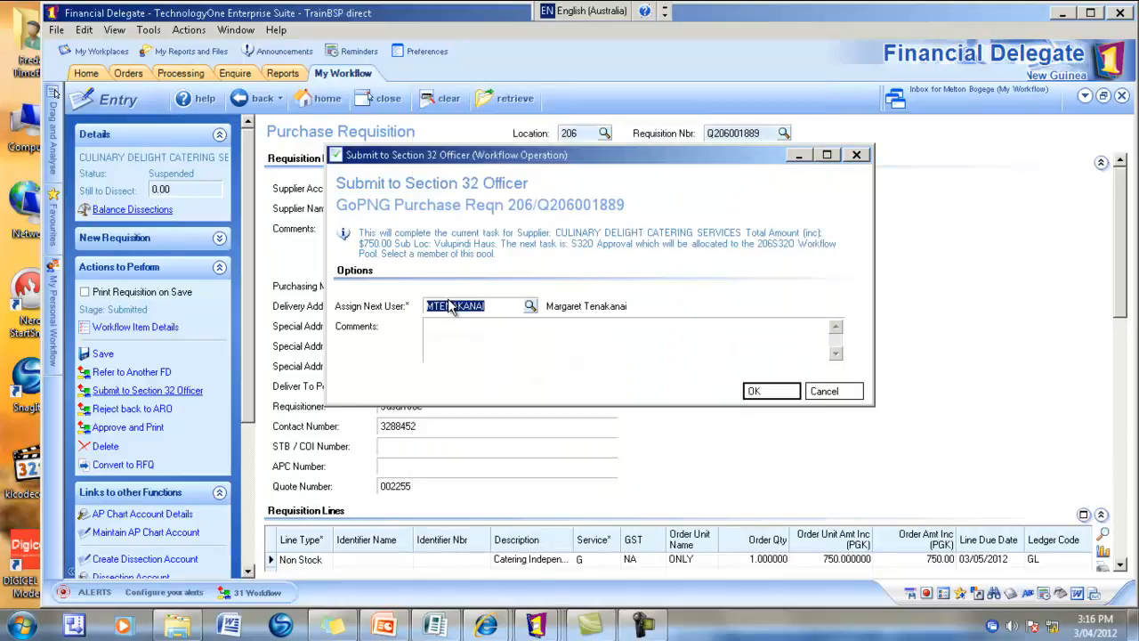
# - Add the comment 'For your approval - Culinary Catering' and submit the requisition
pyautogui.click(500, 331)
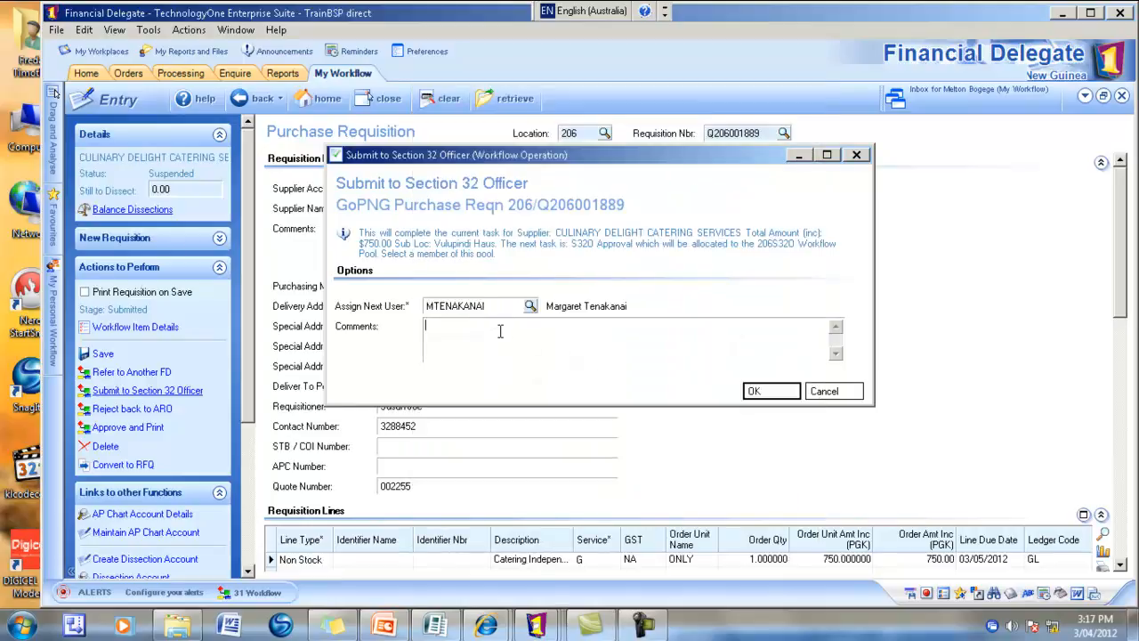
pyautogui.write('For your approval - Culinary Catering')
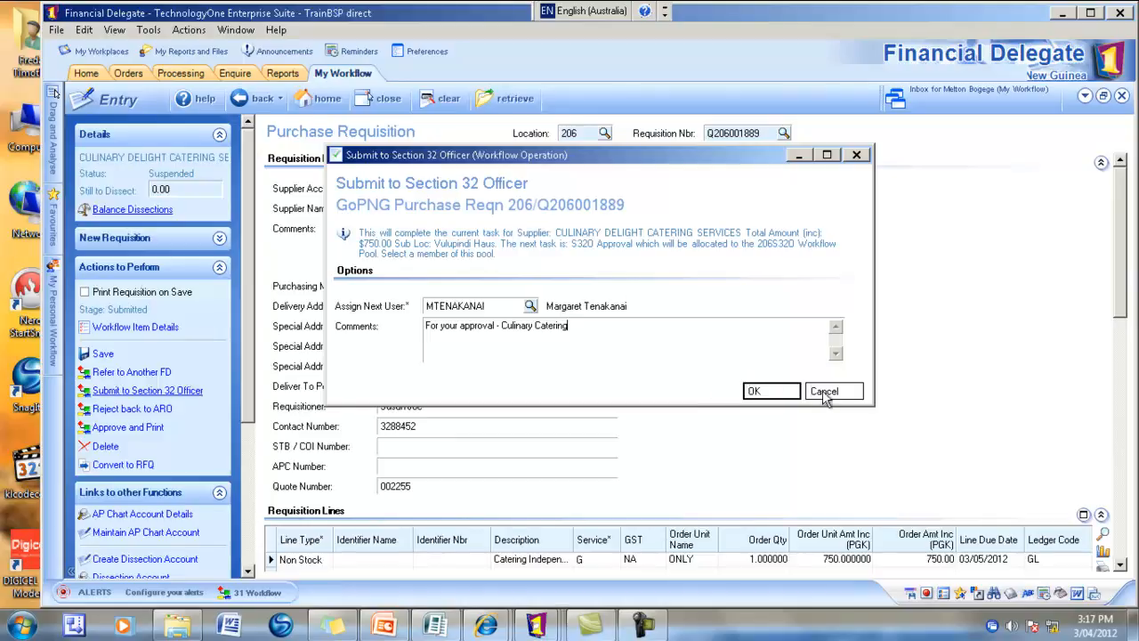
pyautogui.click(780, 392)
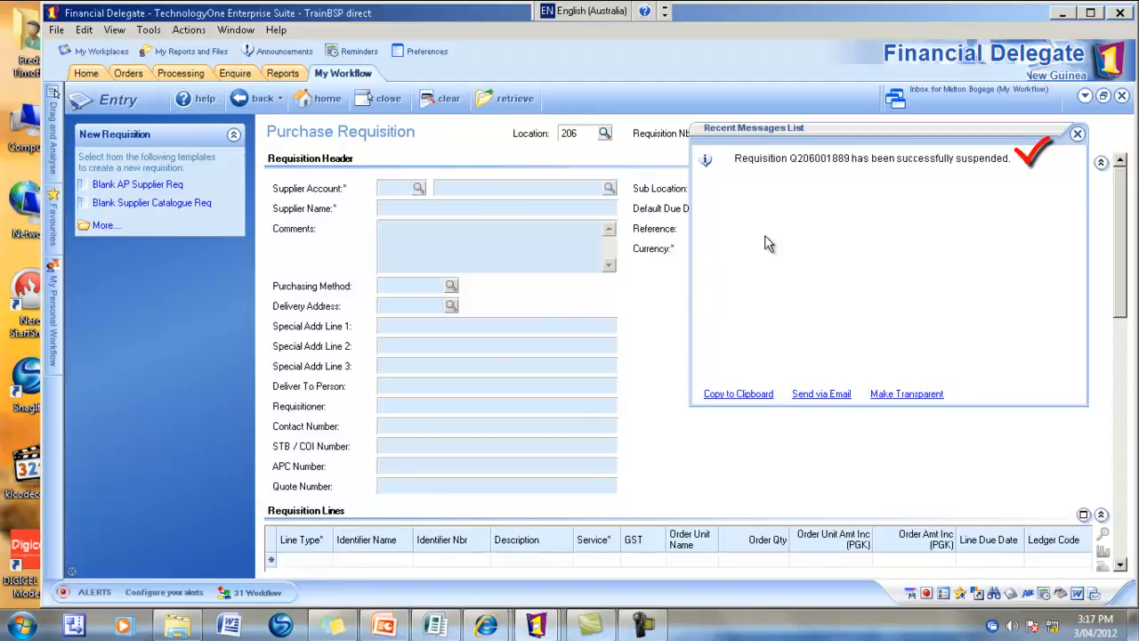
# - Dismiss the suspension message, close the requisition form and refresh the workflow inbox
pyautogui.click(1078, 136)
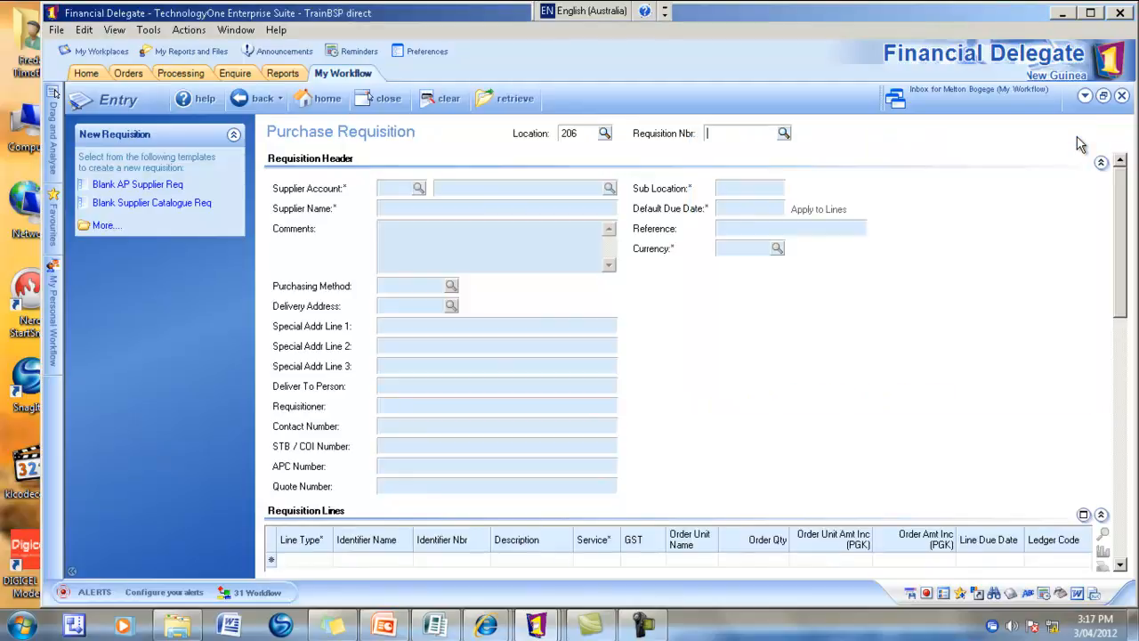
pyautogui.click(388, 100)
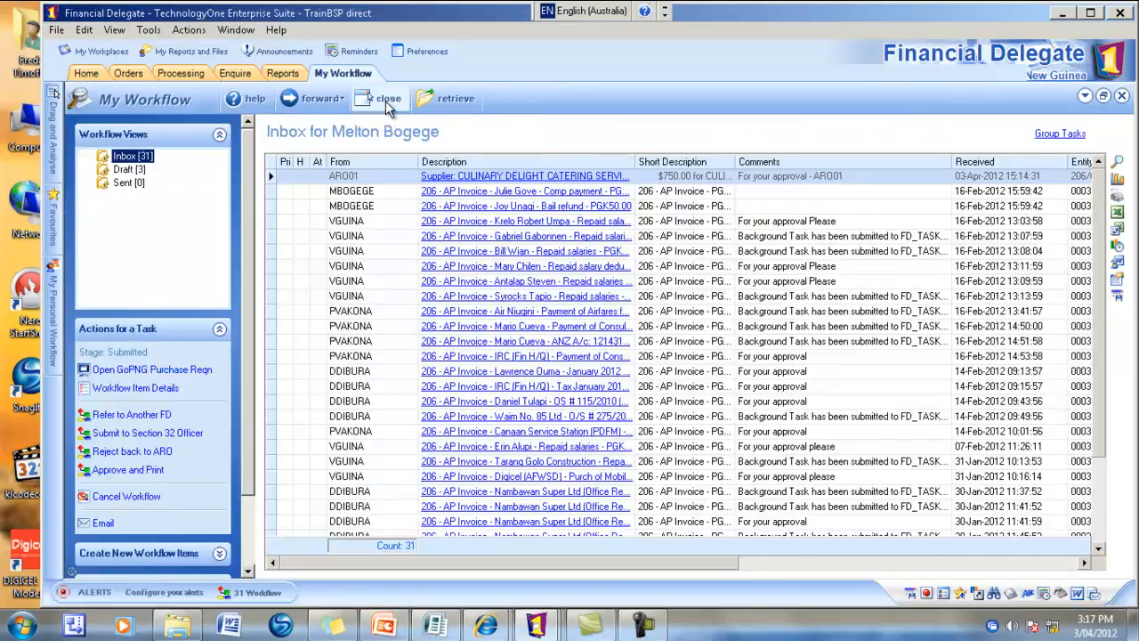
pyautogui.click(438, 98)
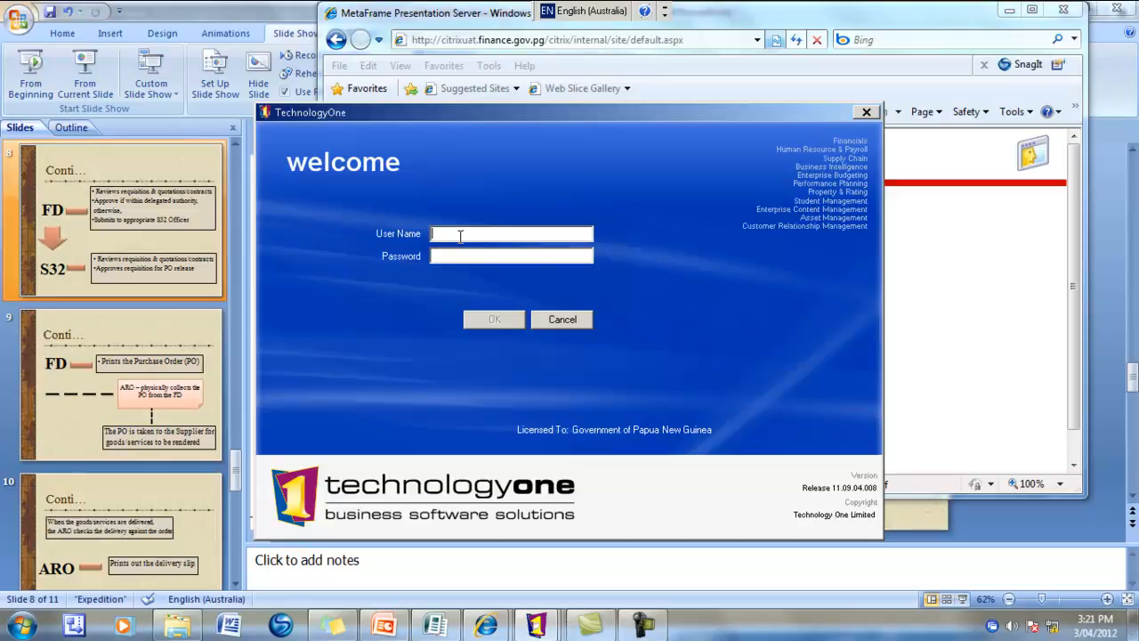
# - Log in as the Section 32 approving officer with their user name and password
pyautogui.click(529, 257)
pyautogui.write('********')
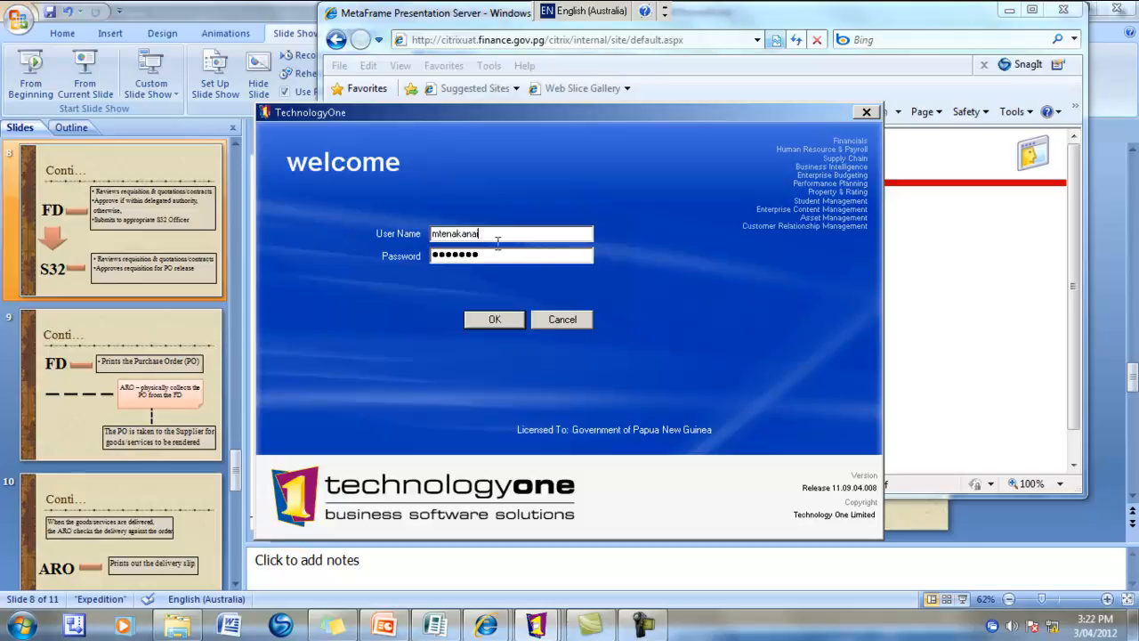
pyautogui.click(494, 320)
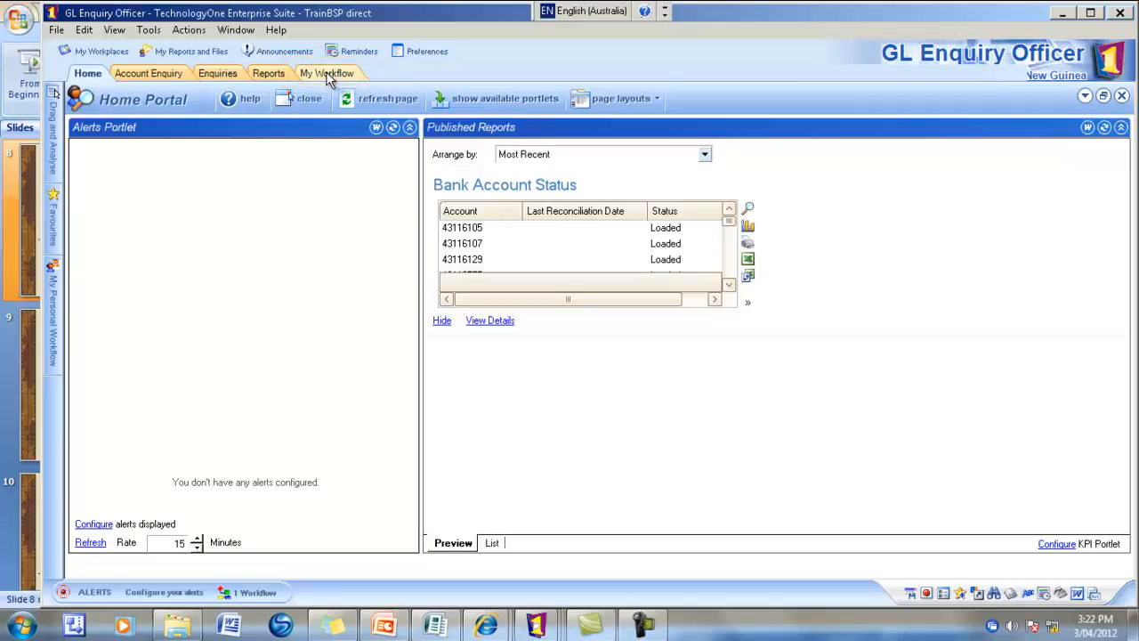
# - In My Workflow, select the single 750.00 Culinary Delight Catering approval task
pyautogui.click(326, 75)
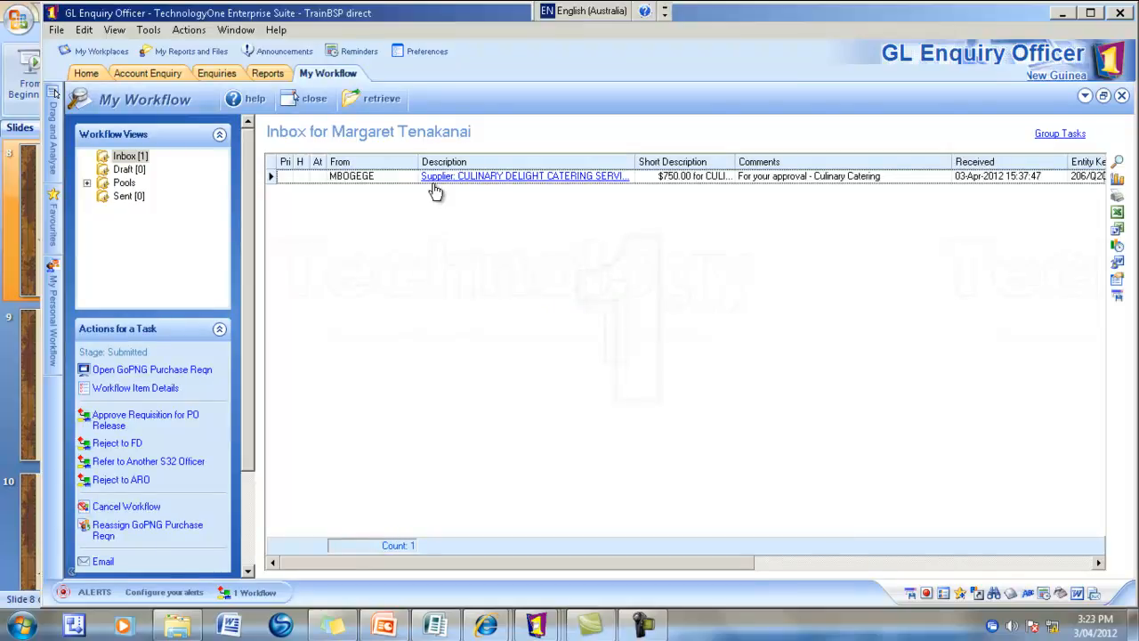
pyautogui.click(272, 177)
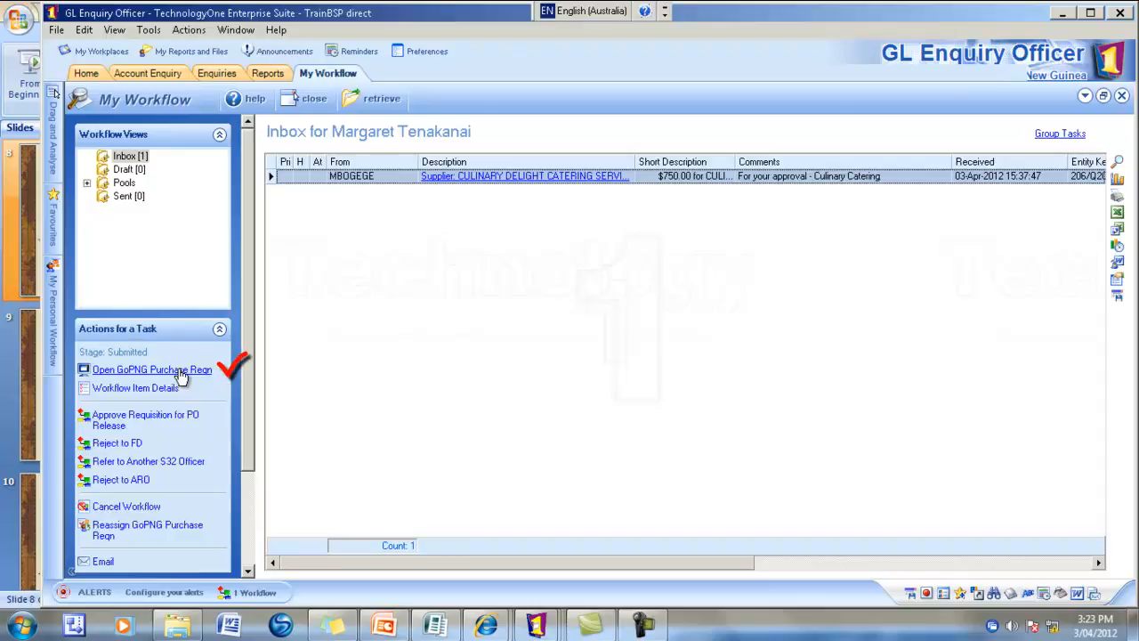
# - Open requisition Q206001889, review its lines, approve it for PO release, and close the form
pyautogui.click(179, 369)
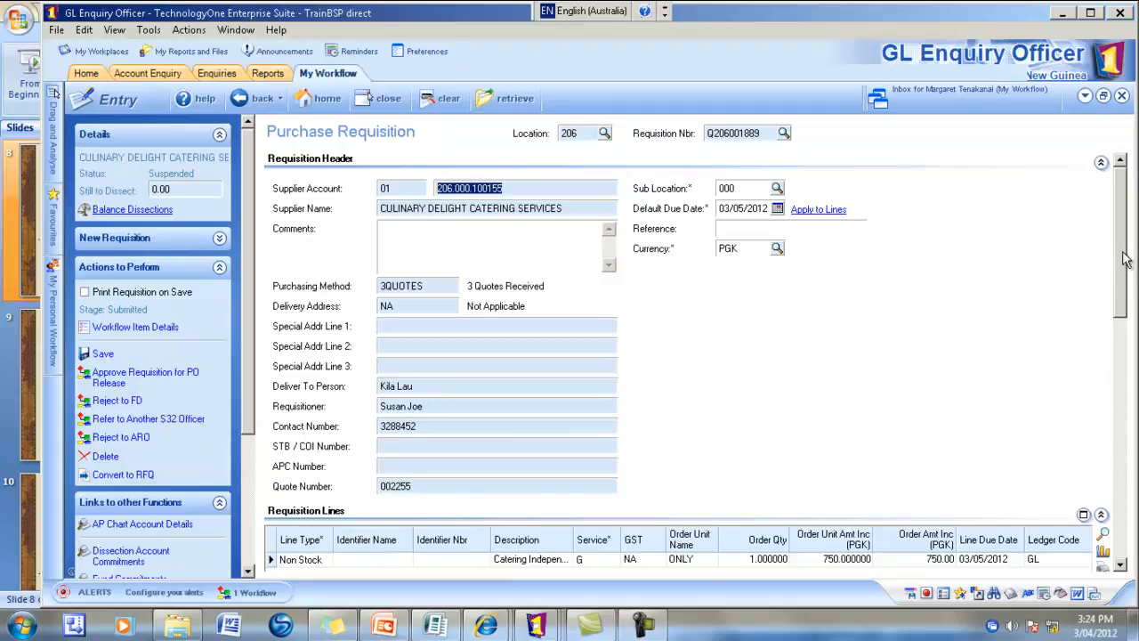
pyautogui.moveTo(1124, 262); pyautogui.dragTo(1123, 335)
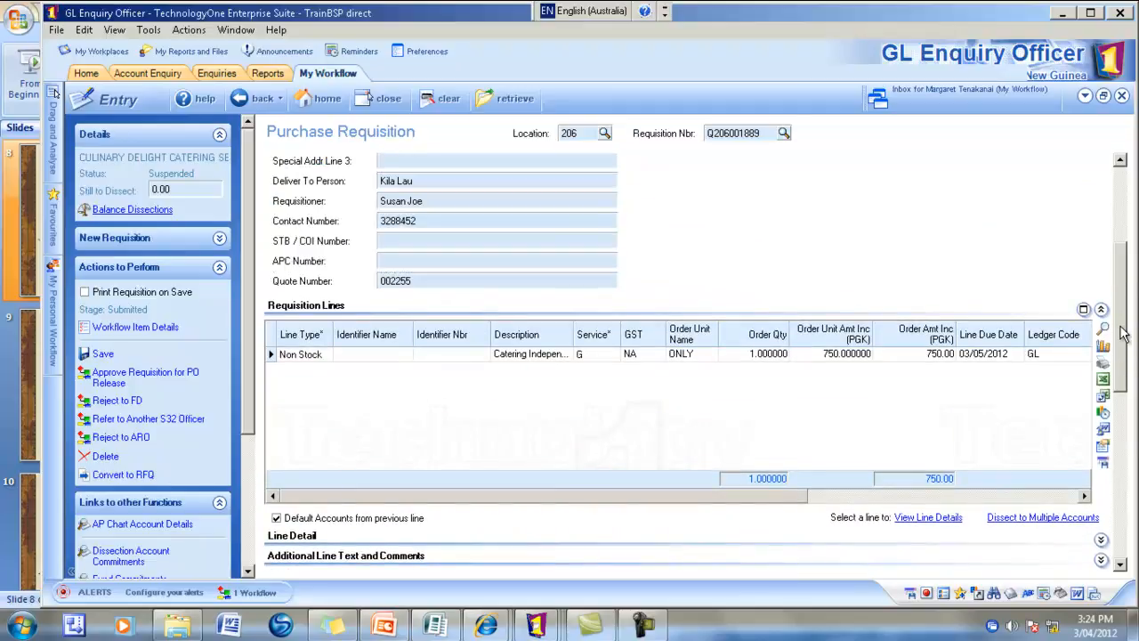
pyautogui.click(146, 378)
pyautogui.click(146, 379)
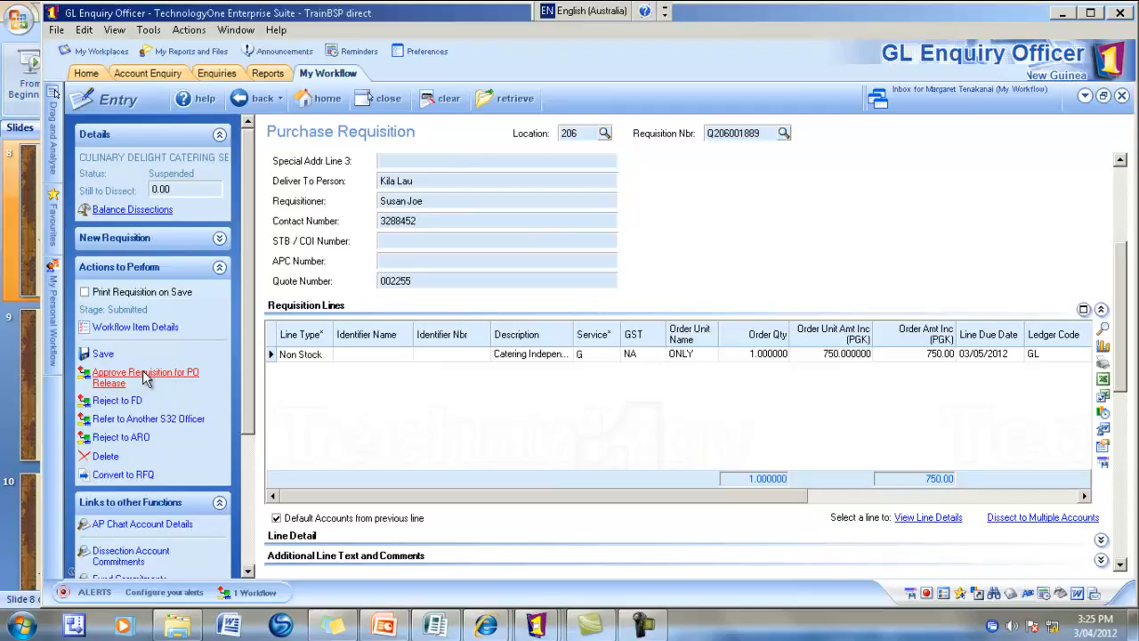
pyautogui.click(145, 378)
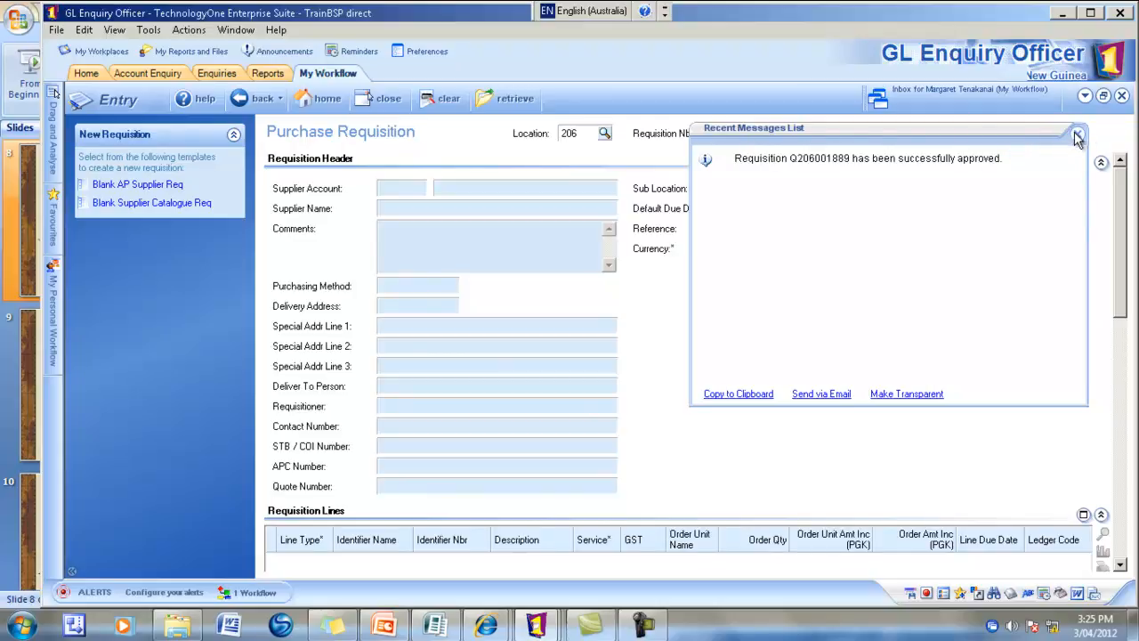
pyautogui.click(1076, 136)
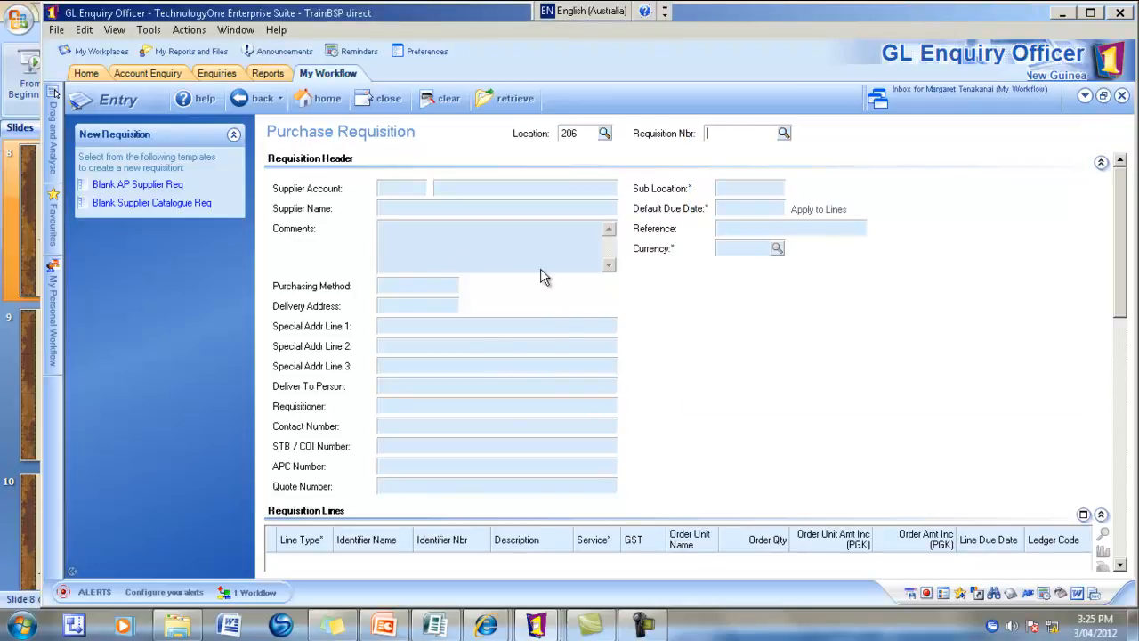
pyautogui.click(386, 105)
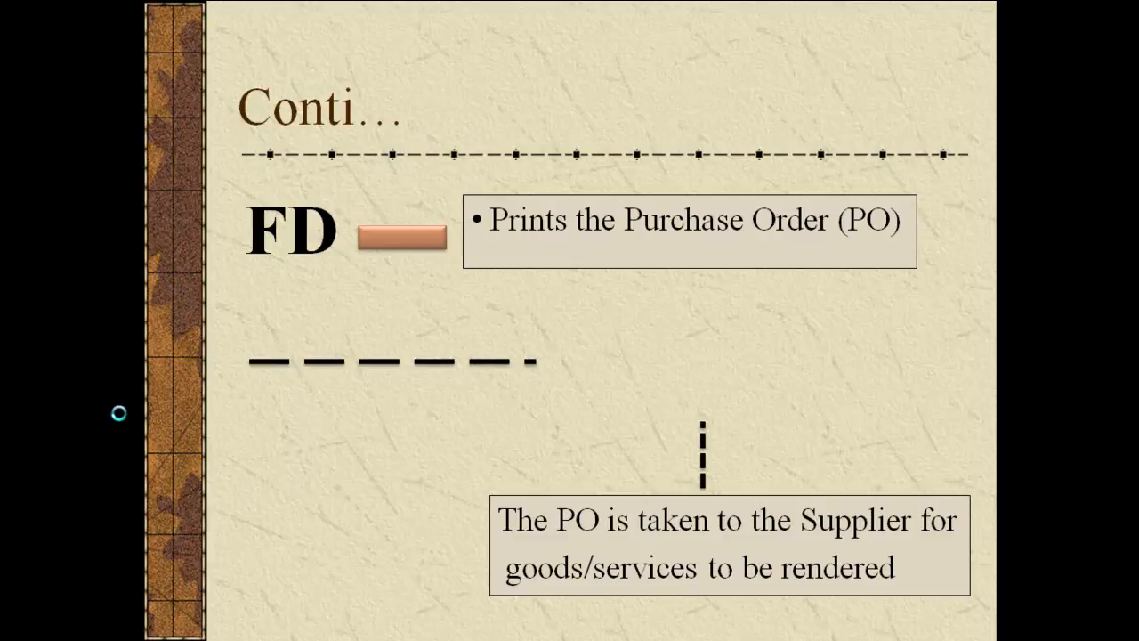
# - Advance the slide to reveal the ARO collecting the PO from the FD
pyautogui.click(286, 537)
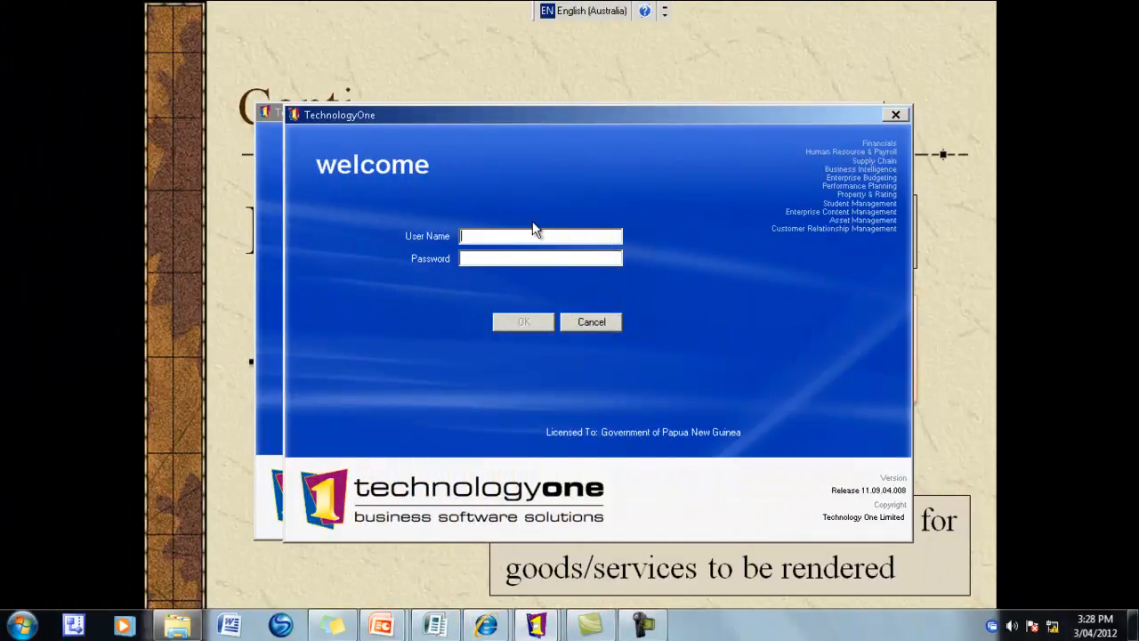
# - Log back in as the Financial Delegate and start the Financial Delegate workplace
pyautogui.moveTo(552, 120); pyautogui.dragTo(521, 109)
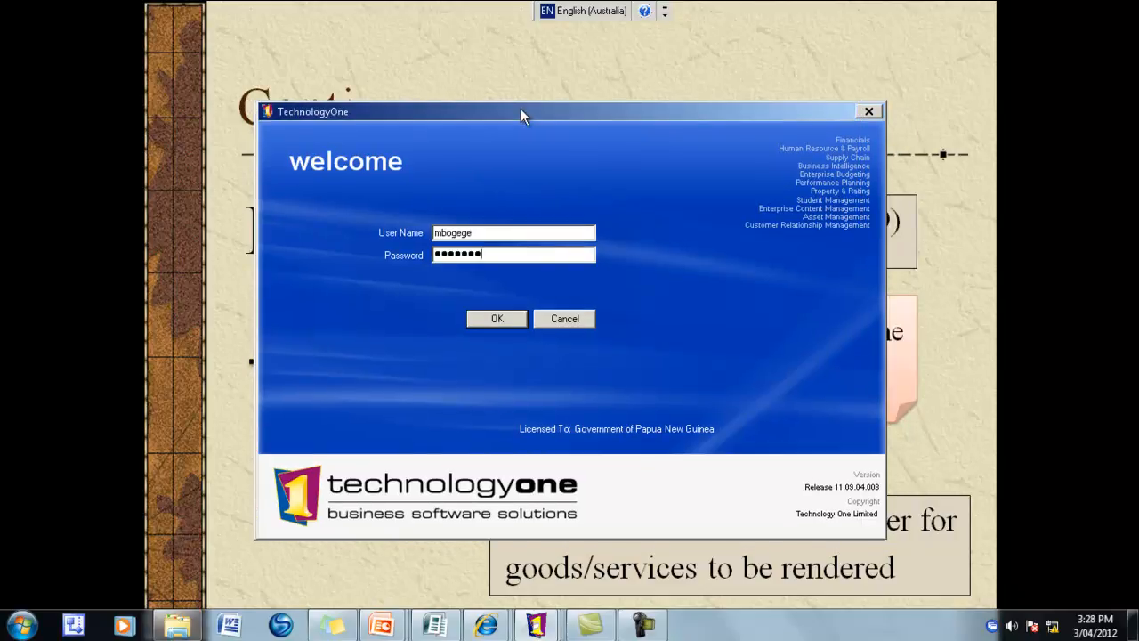
pyautogui.press('Return')
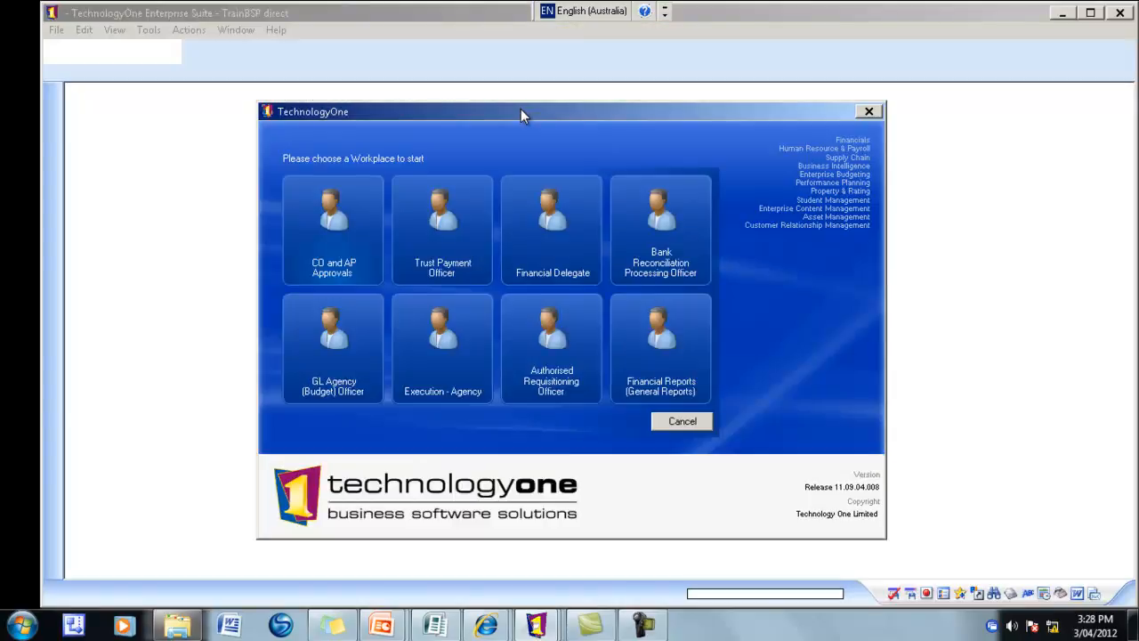
pyautogui.click(561, 234)
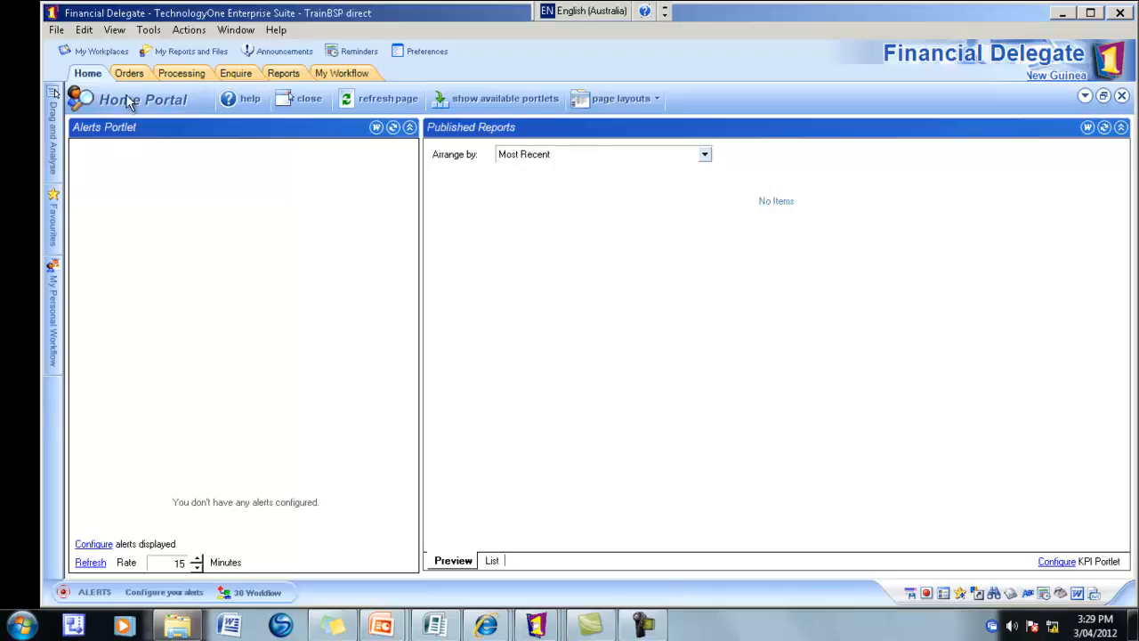
# - In Orders Release and Print, include all auth codes, clear Create User, and retrieve location 206 requisitions
pyautogui.click(176, 78)
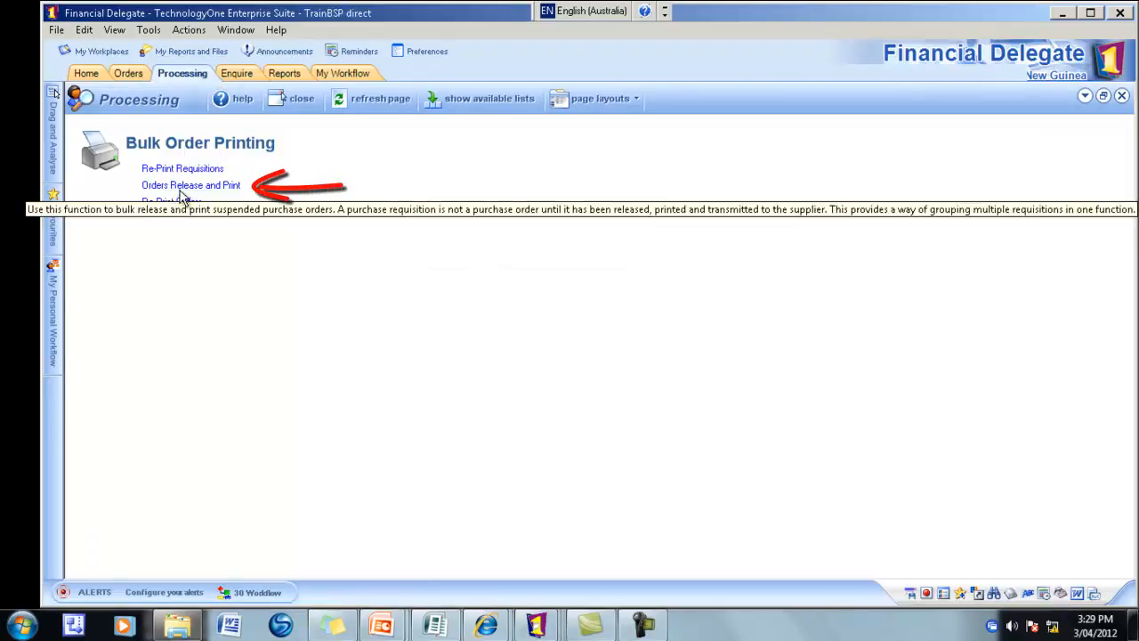
pyautogui.click(180, 189)
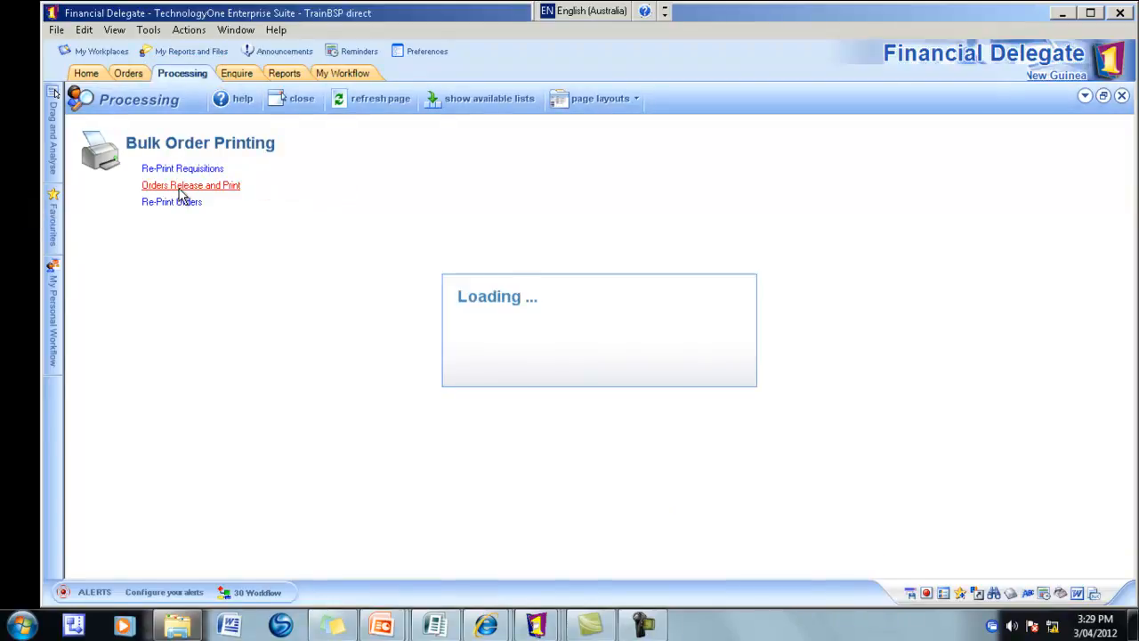
pyautogui.click(416, 185)
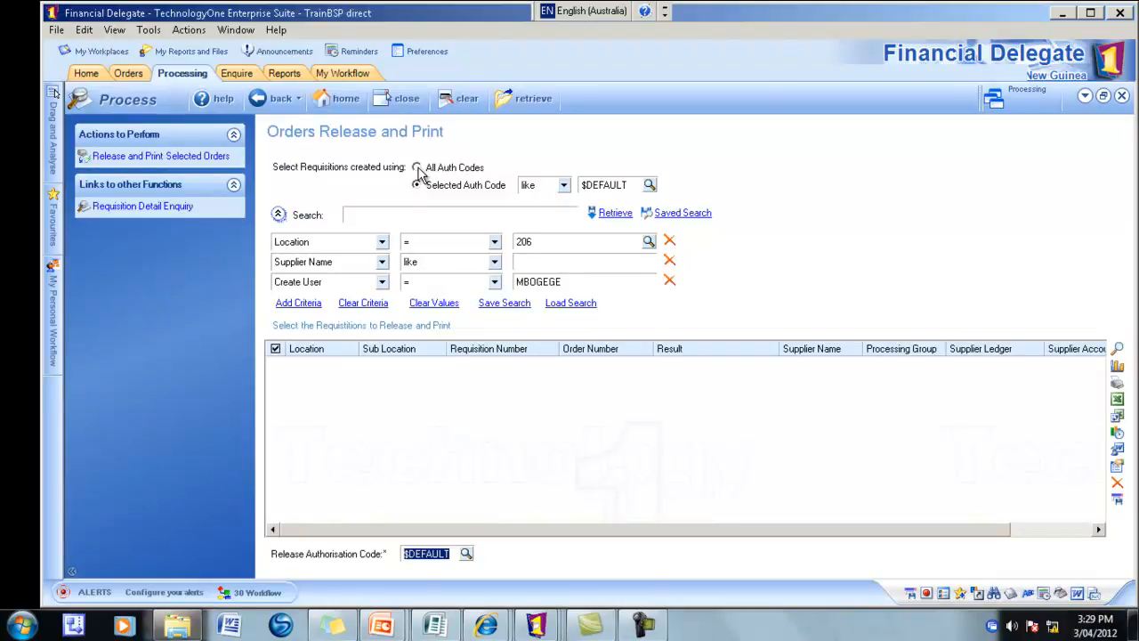
pyautogui.click(417, 168)
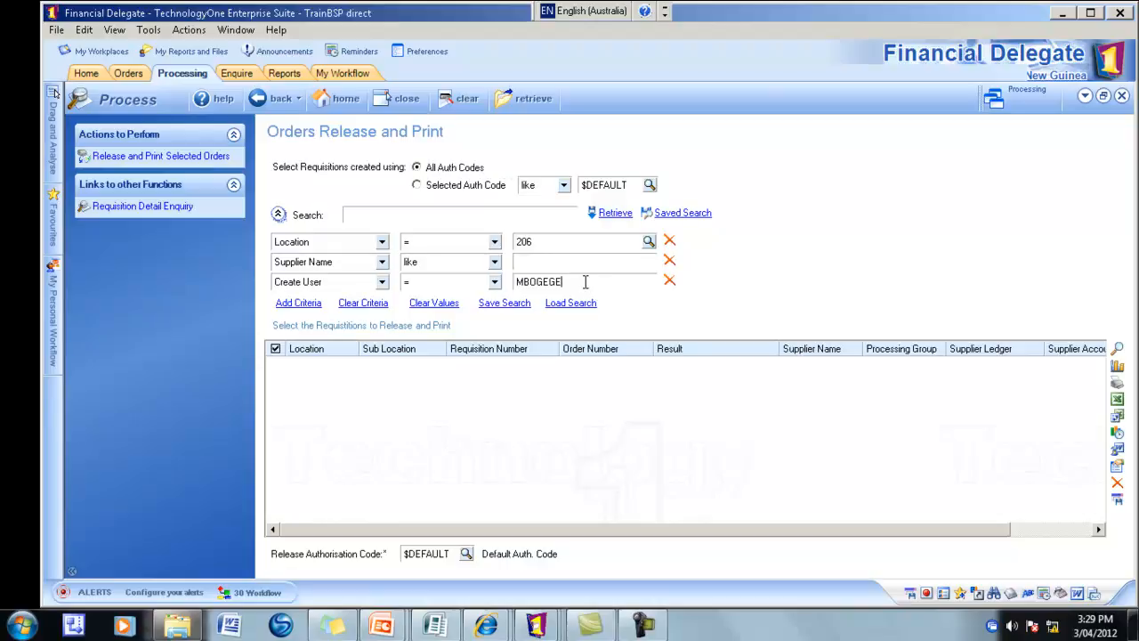
pyautogui.press('BackSpace')
pyautogui.press('BackSpace')
pyautogui.press('BackSpace')
pyautogui.press('BackSpace')
pyautogui.press('BackSpace')
pyautogui.press('BackSpace')
pyautogui.press('BackSpace')
pyautogui.click(612, 213)
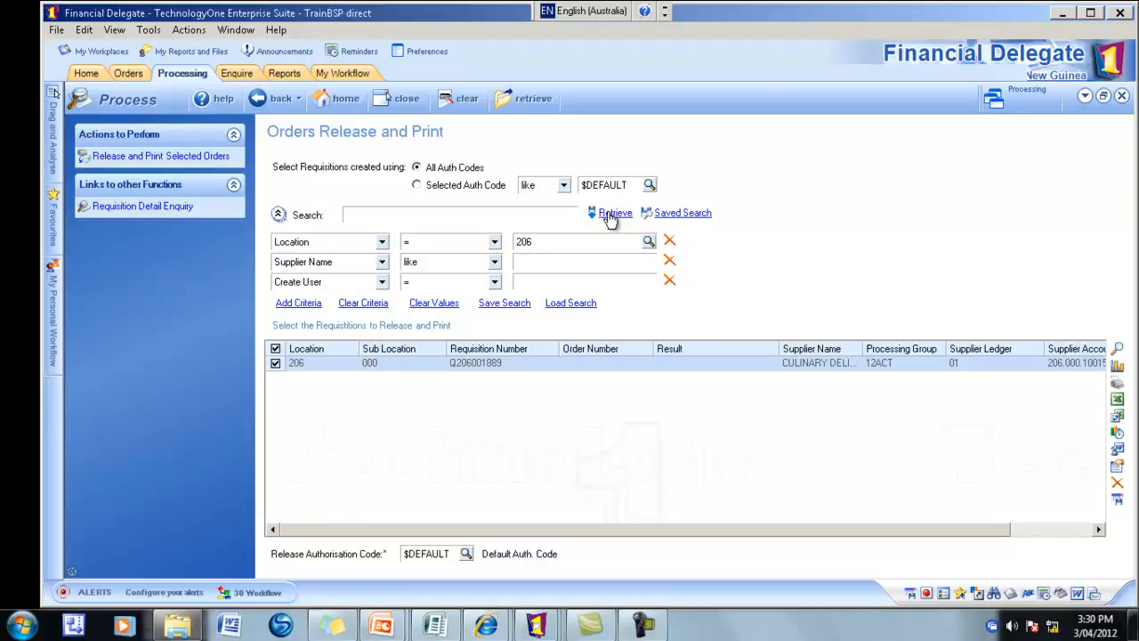
# - Release the ticked requisition and print purchase order P206001631 as PO.pdf
pyautogui.click(155, 158)
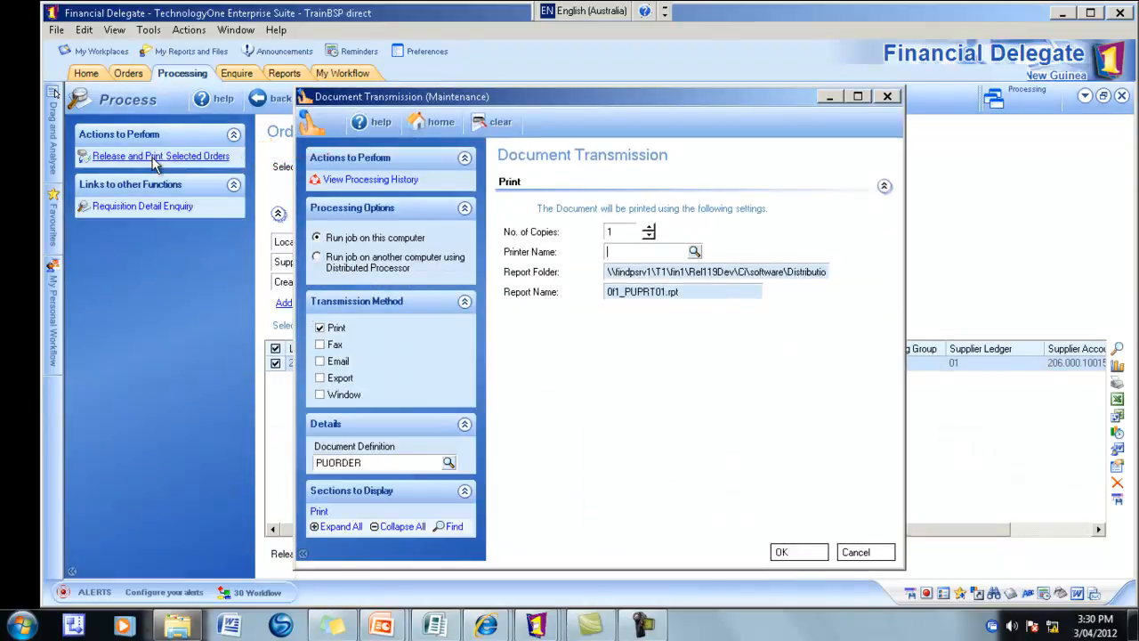
pyautogui.moveTo(544, 92); pyautogui.dragTo(426, 81)
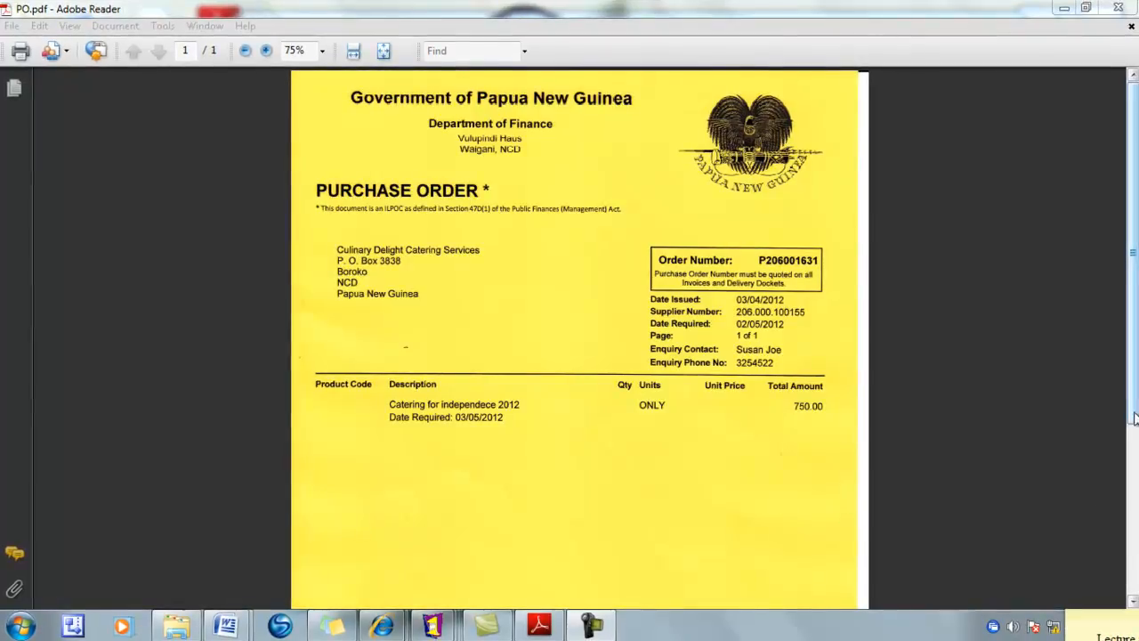
# - Scroll through PO.pdf to review the 750.00 Culinary Delight Catering purchase order
pyautogui.moveTo(1134, 418)
pyautogui.mouseDown()
pyautogui.moveTo(1123, 599)
pyautogui.moveTo(1134, 400)
pyautogui.mouseUp()
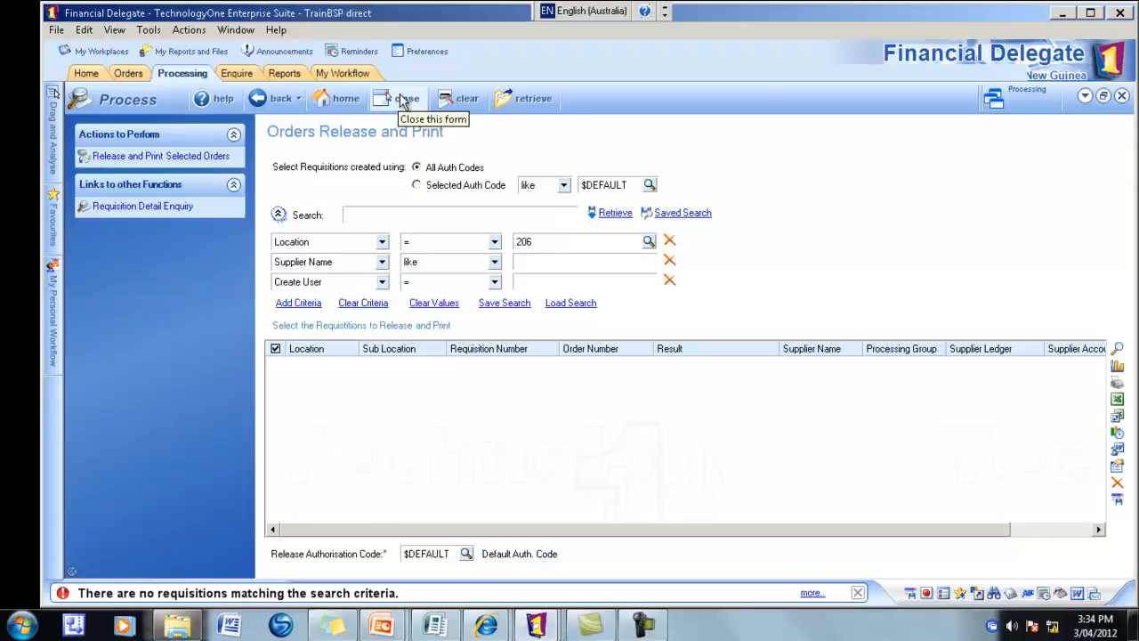
# - Close the release form and sign back in to the Authorised Requisitioning Officer workplace
pyautogui.click(402, 100)
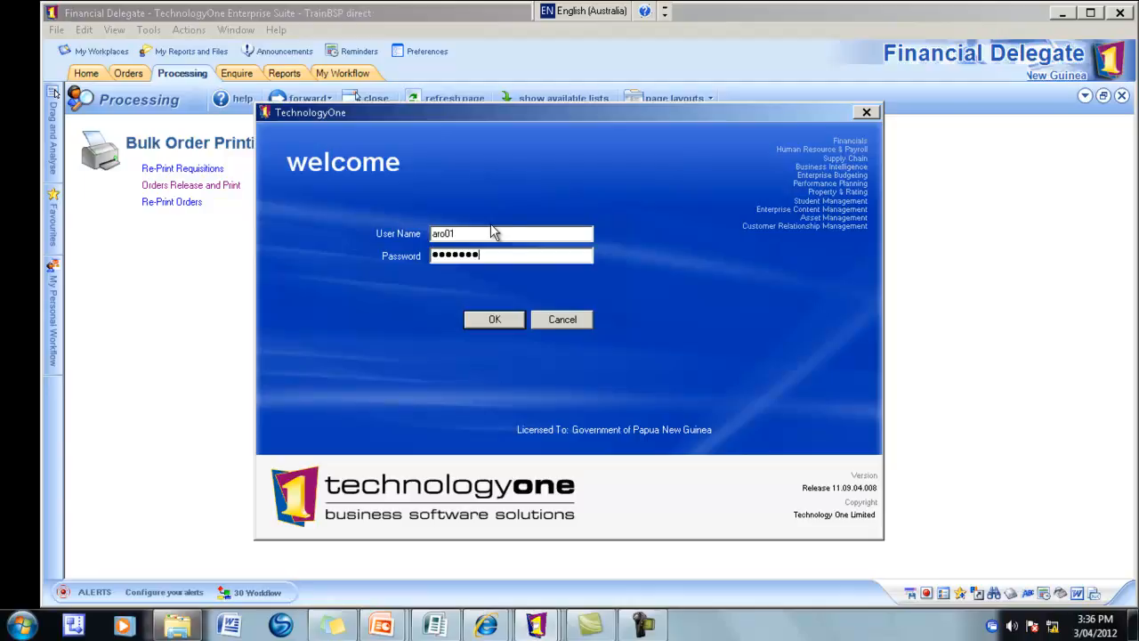
pyautogui.press('Return')
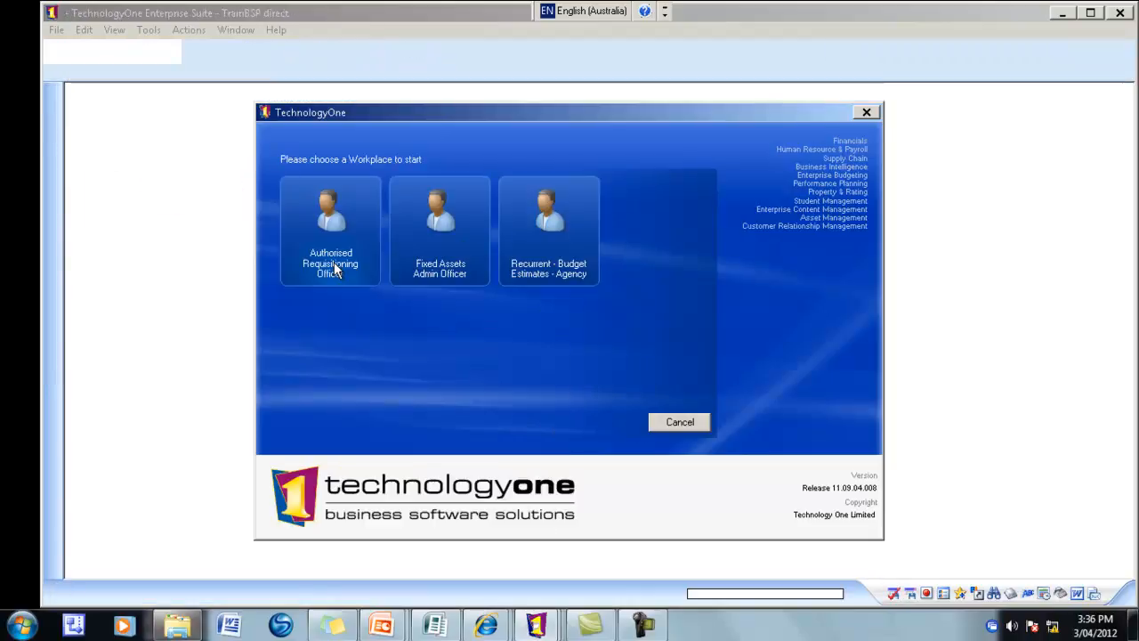
pyautogui.click(334, 261)
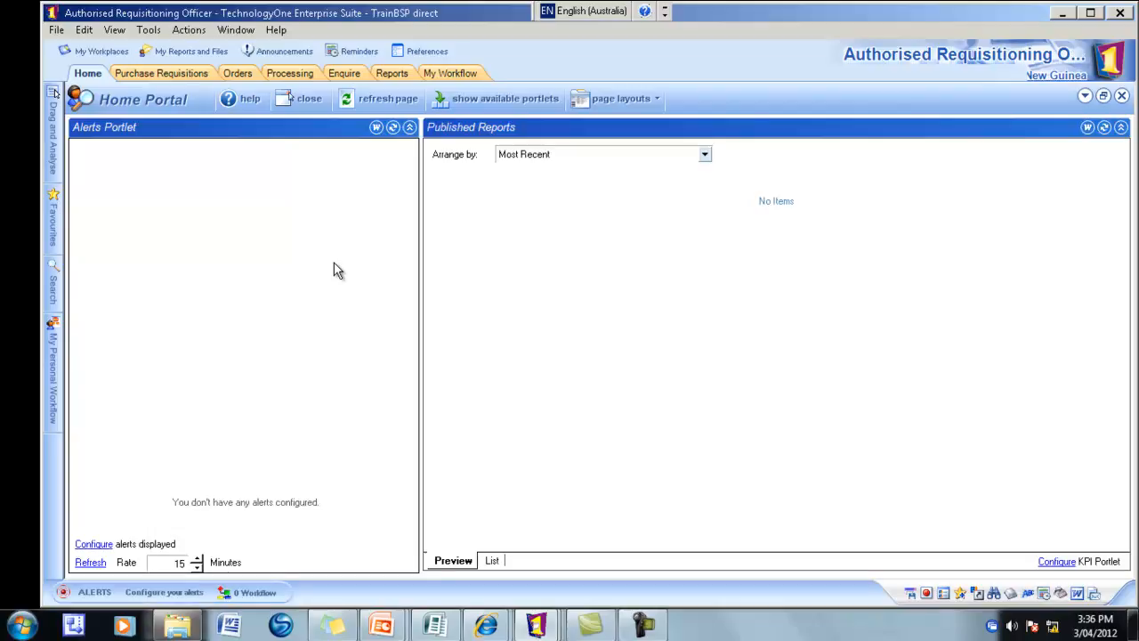
# - Retrieve released purchase orders and select the 750.00 order for location 206
pyautogui.click(238, 75)
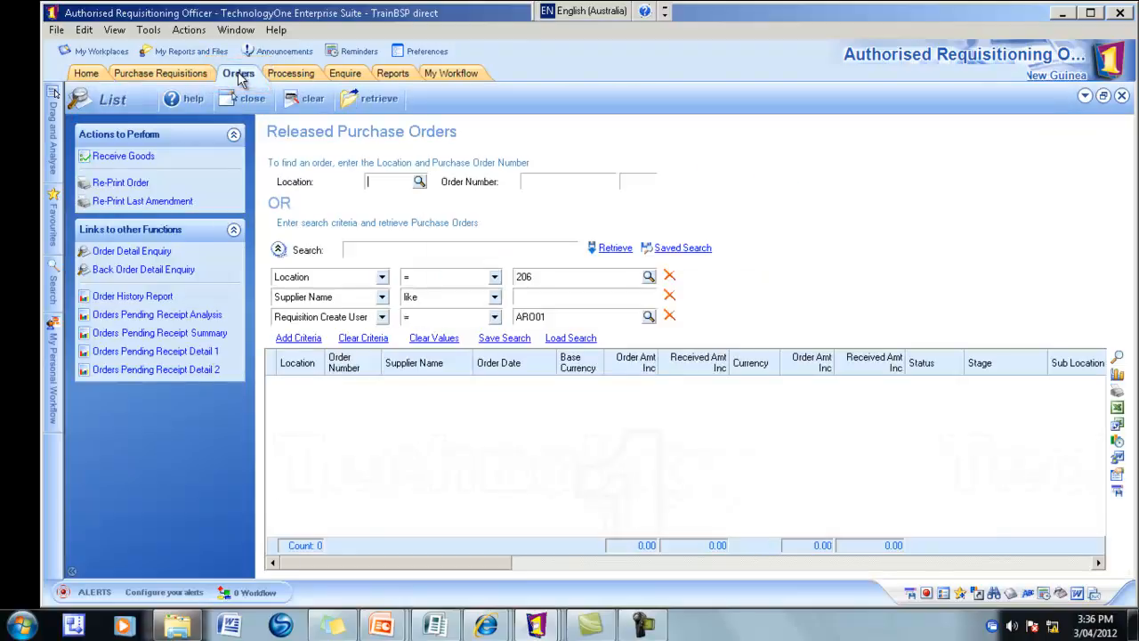
pyautogui.click(615, 248)
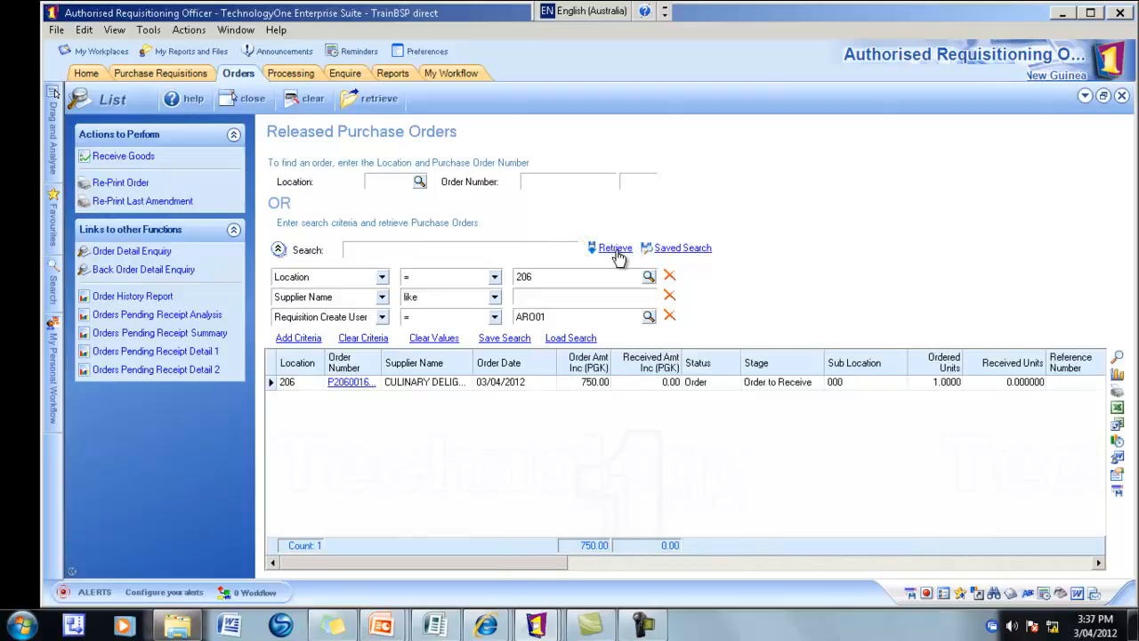
pyautogui.click(272, 387)
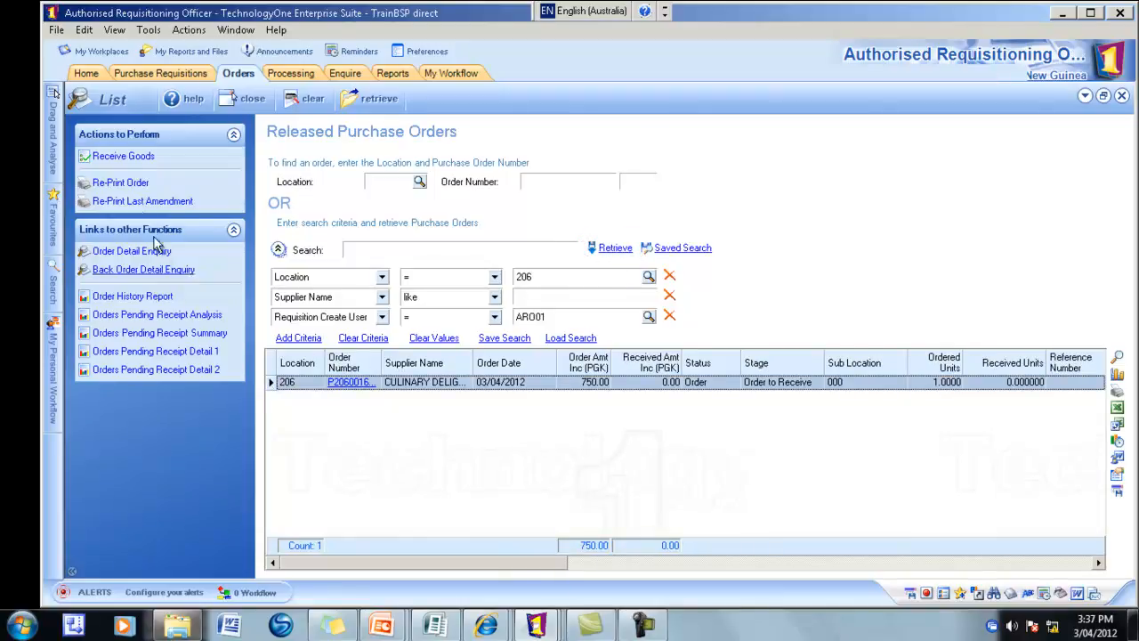
# - Receive the Non Stock line of order P206001632, giving Delivered Qty 1.000000
pyautogui.click(123, 158)
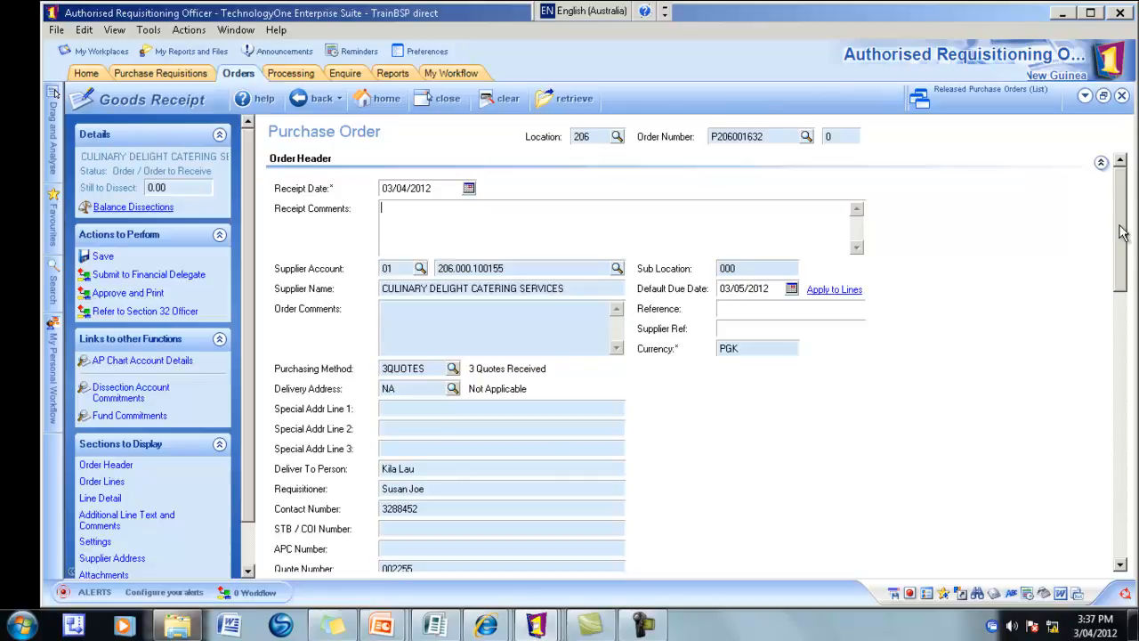
pyautogui.moveTo(1123, 233); pyautogui.dragTo(1123, 269)
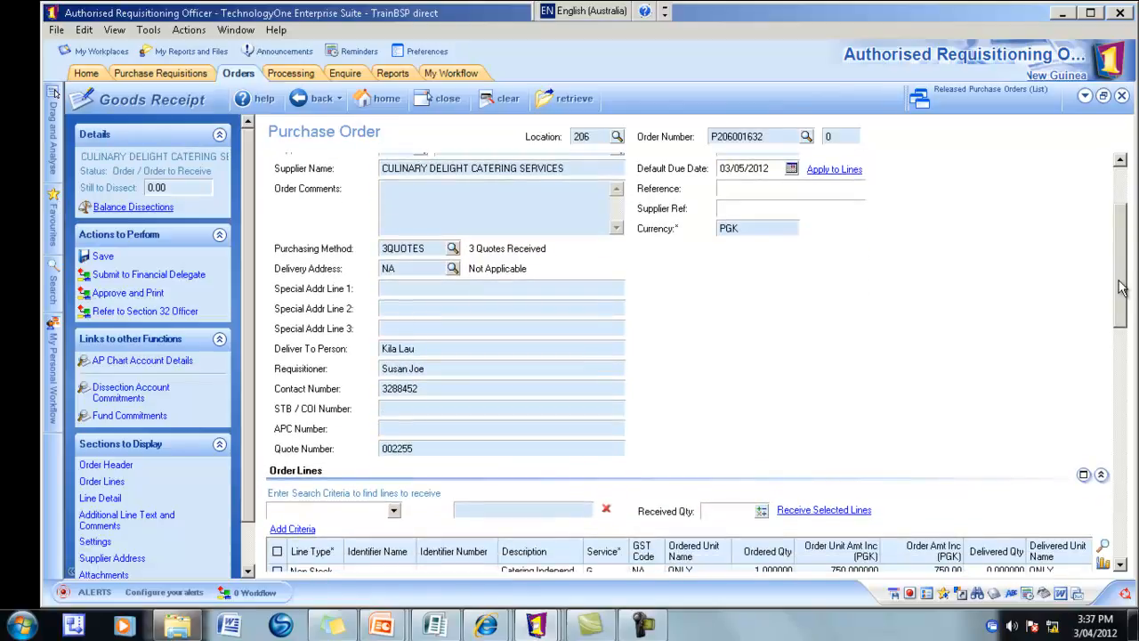
pyautogui.moveTo(1120, 283)
pyautogui.mouseDown()
pyautogui.moveTo(1098, 310)
pyautogui.moveTo(1103, 332)
pyautogui.mouseUp()
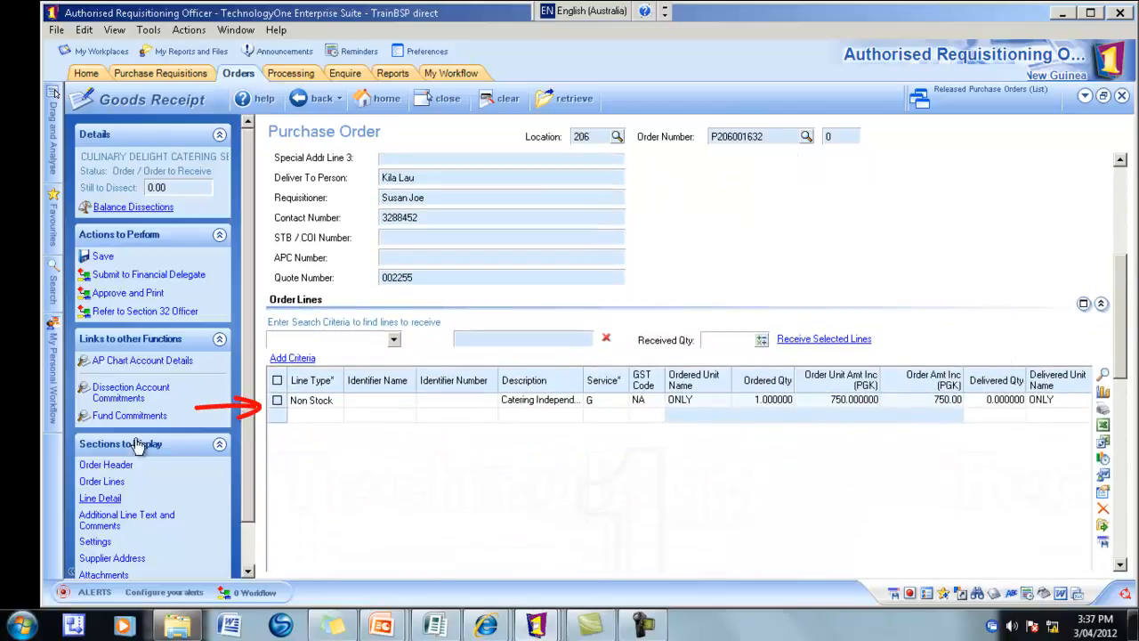
pyautogui.click(278, 405)
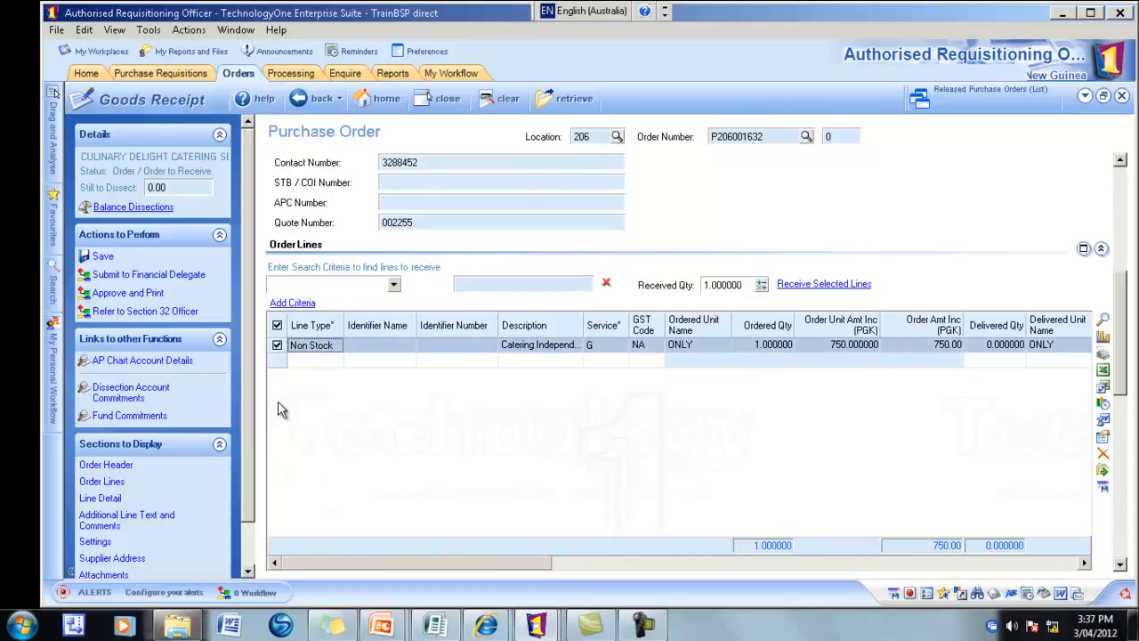
pyautogui.click(809, 286)
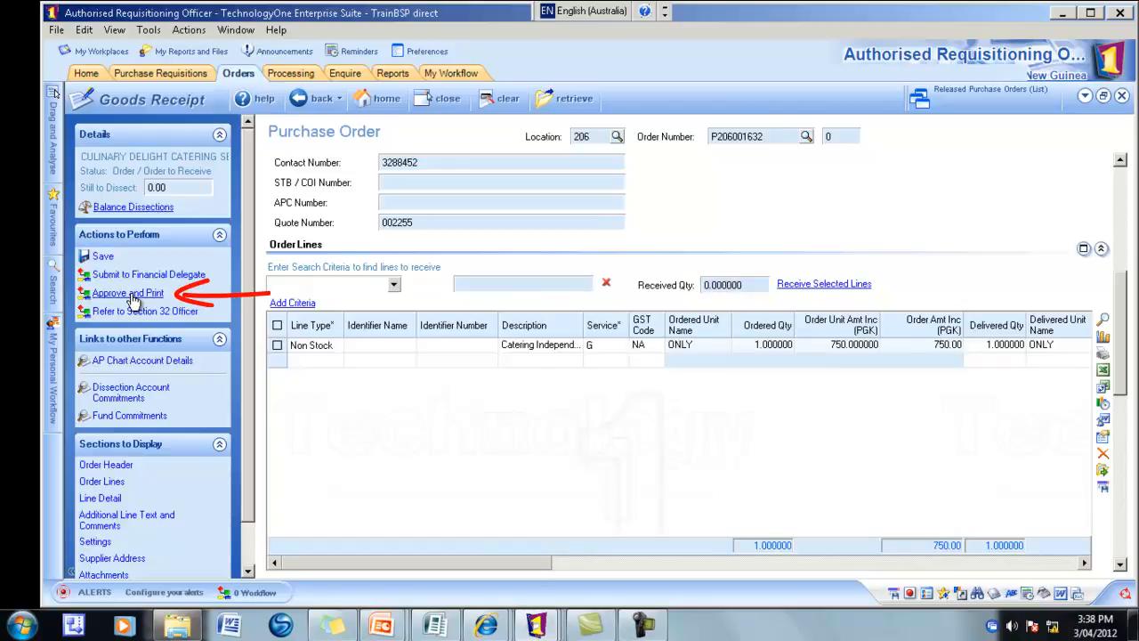
# - Approve the goods receipt and print the delivery slip with Window transmission
pyautogui.click(131, 299)
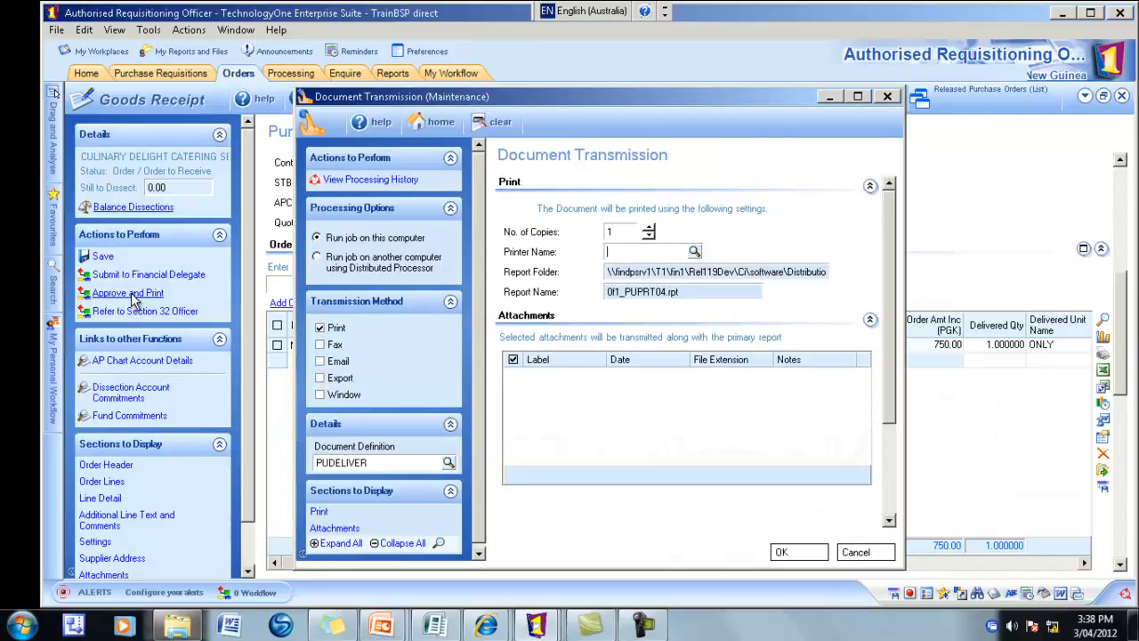
pyautogui.click(319, 394)
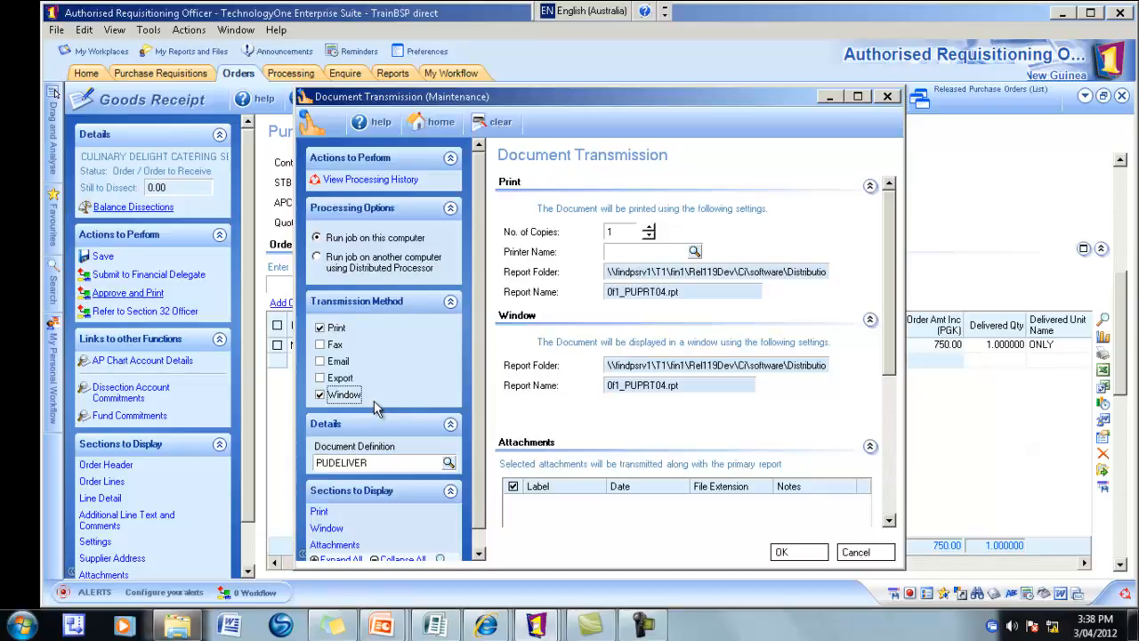
pyautogui.click(785, 552)
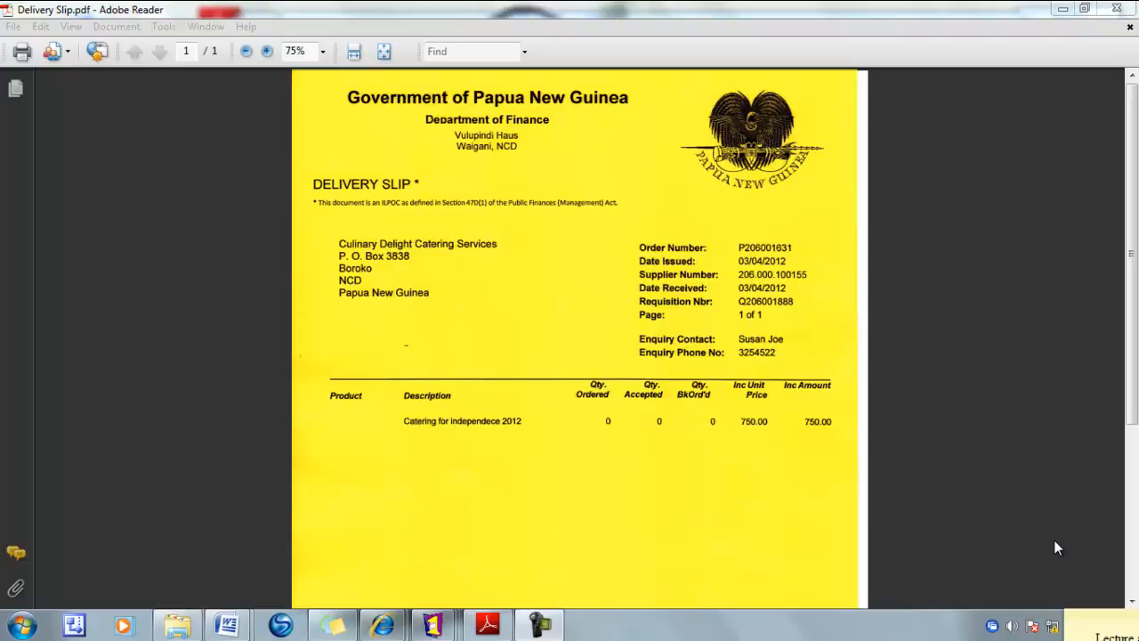
# - Review Delivery Slip.pdf showing 750.00 received, then close the Goods Receipt form
pyautogui.click(1132, 503)
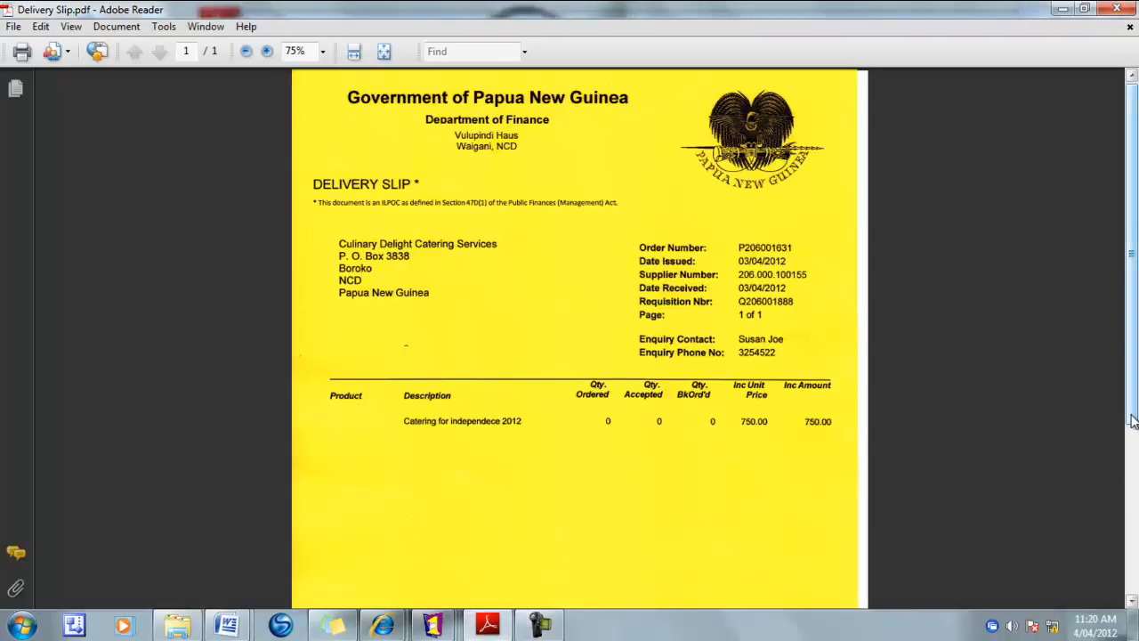
pyautogui.scroll(-4, 1132, 509)
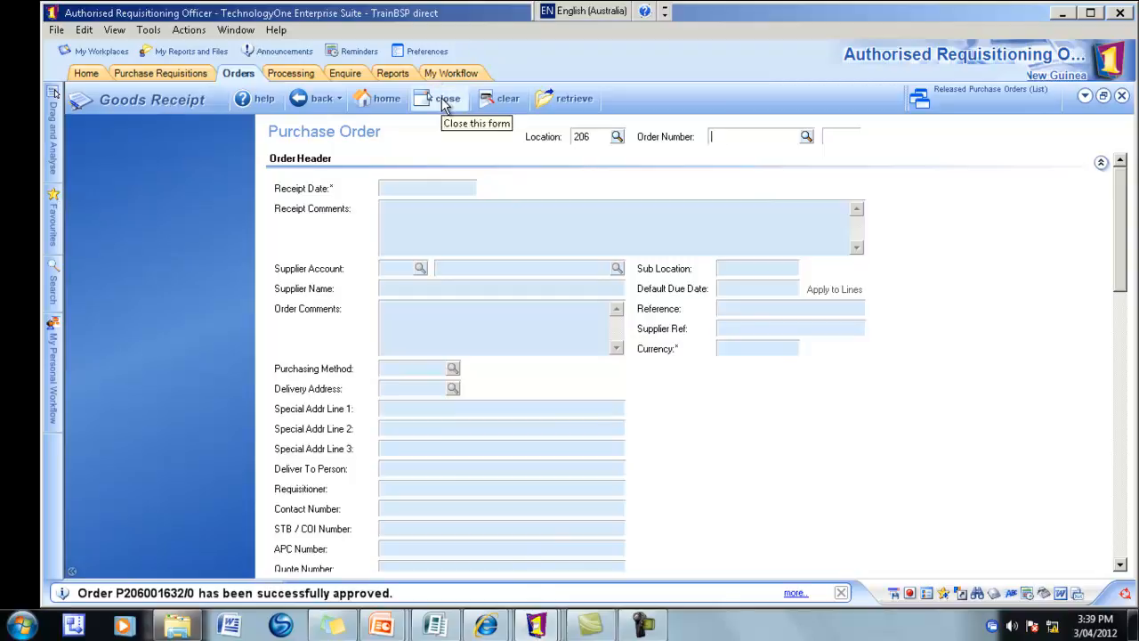
pyautogui.click(445, 102)
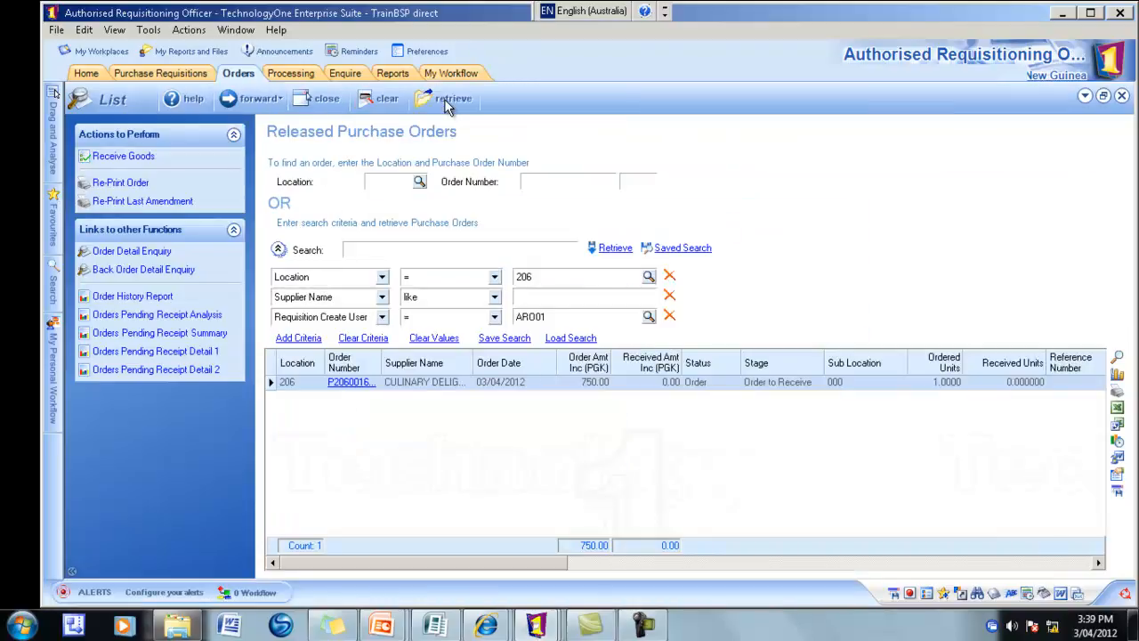